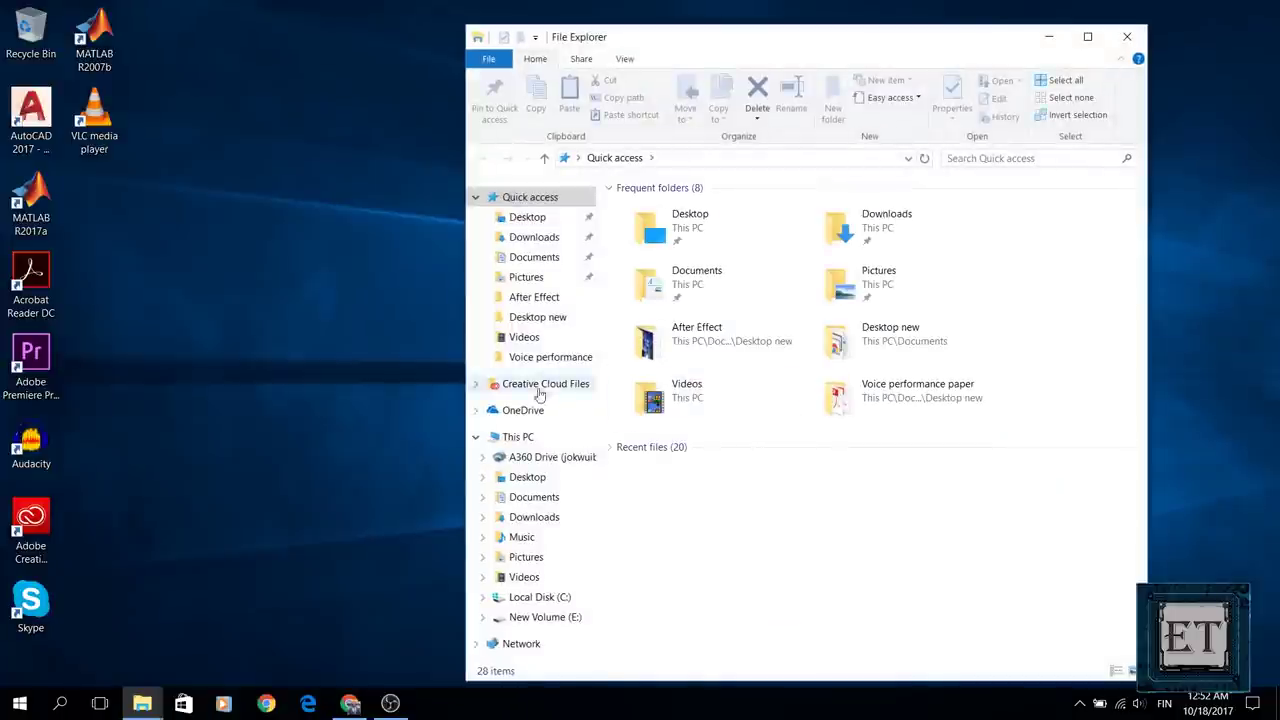
Step: Show This PC to check drive space; Local Disk (C:) has only 6.84 GB free of 223 GB
left_click(518, 437)
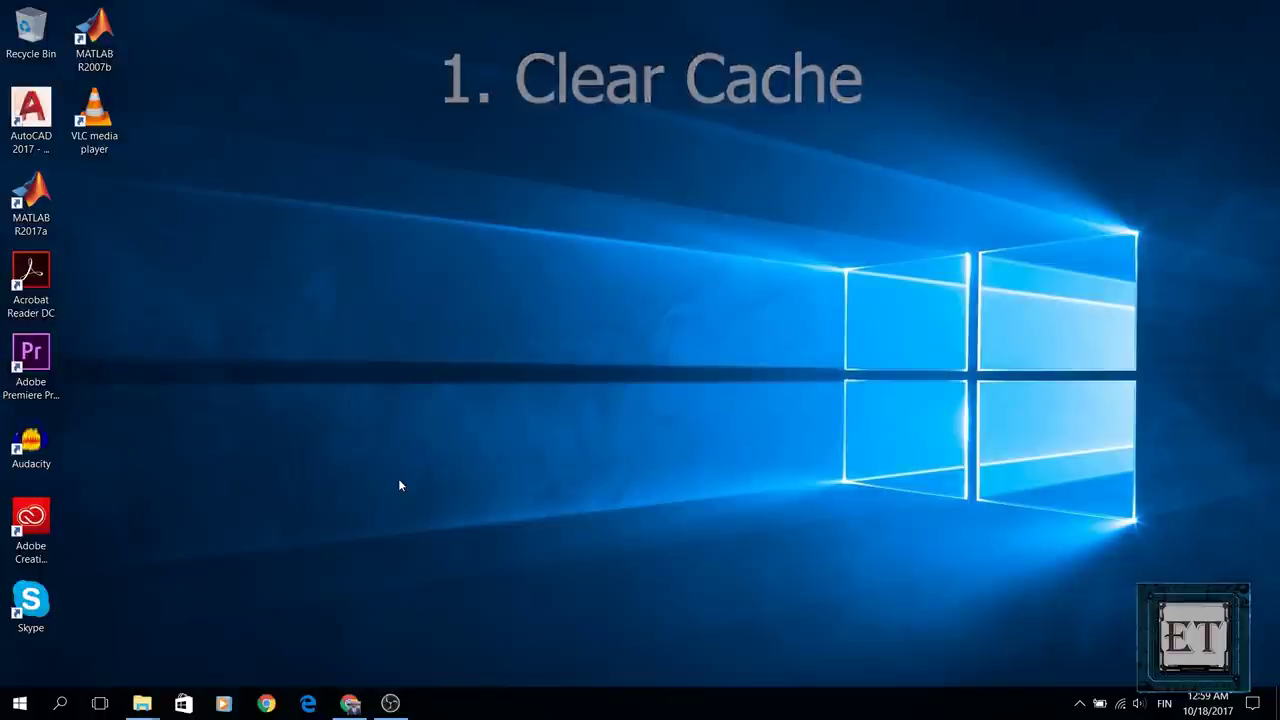
Step: Open a new Explorer window, browse to C:\Windows and scroll down to SoftwareDistribution
key("super+e")
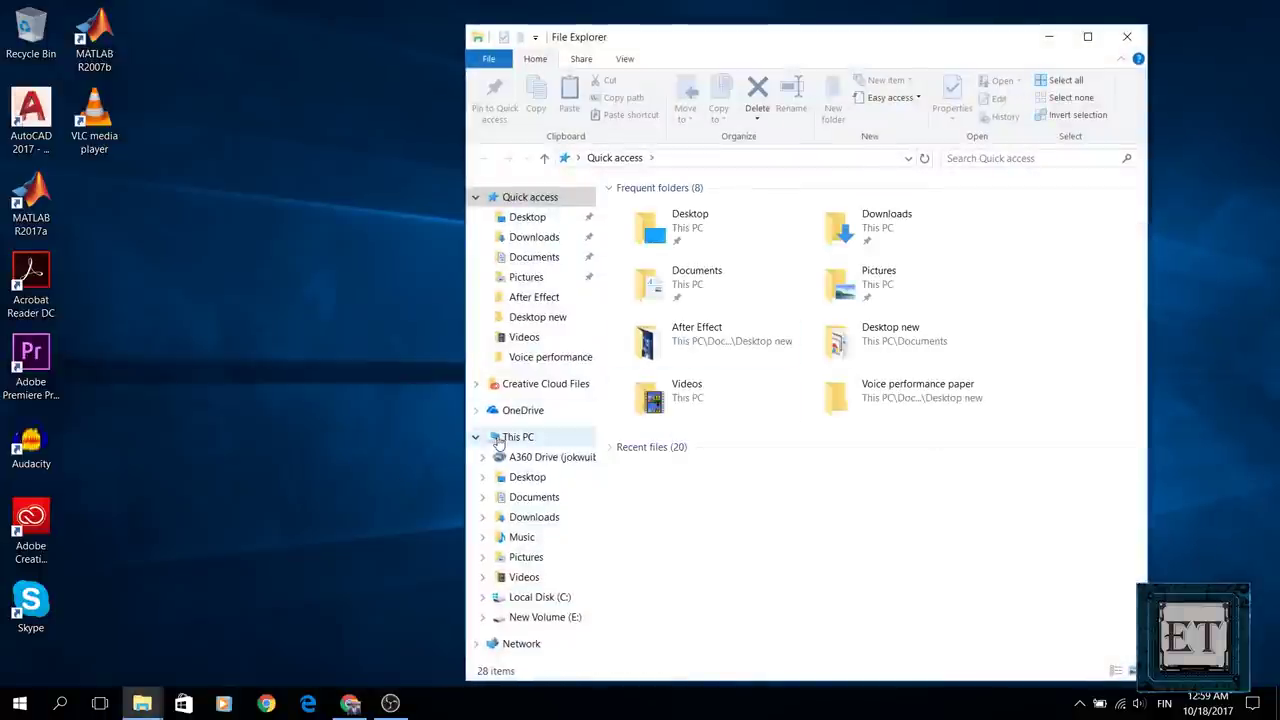
left_click(520, 437)
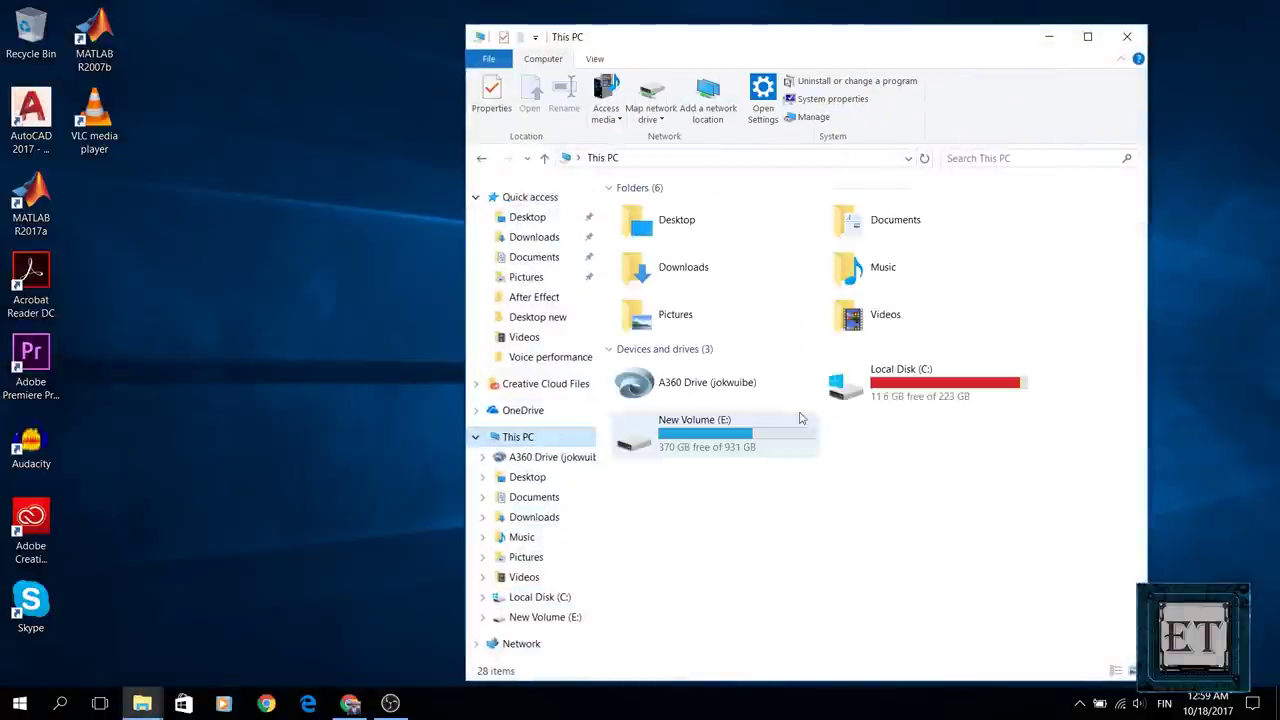
double_click(935, 402)
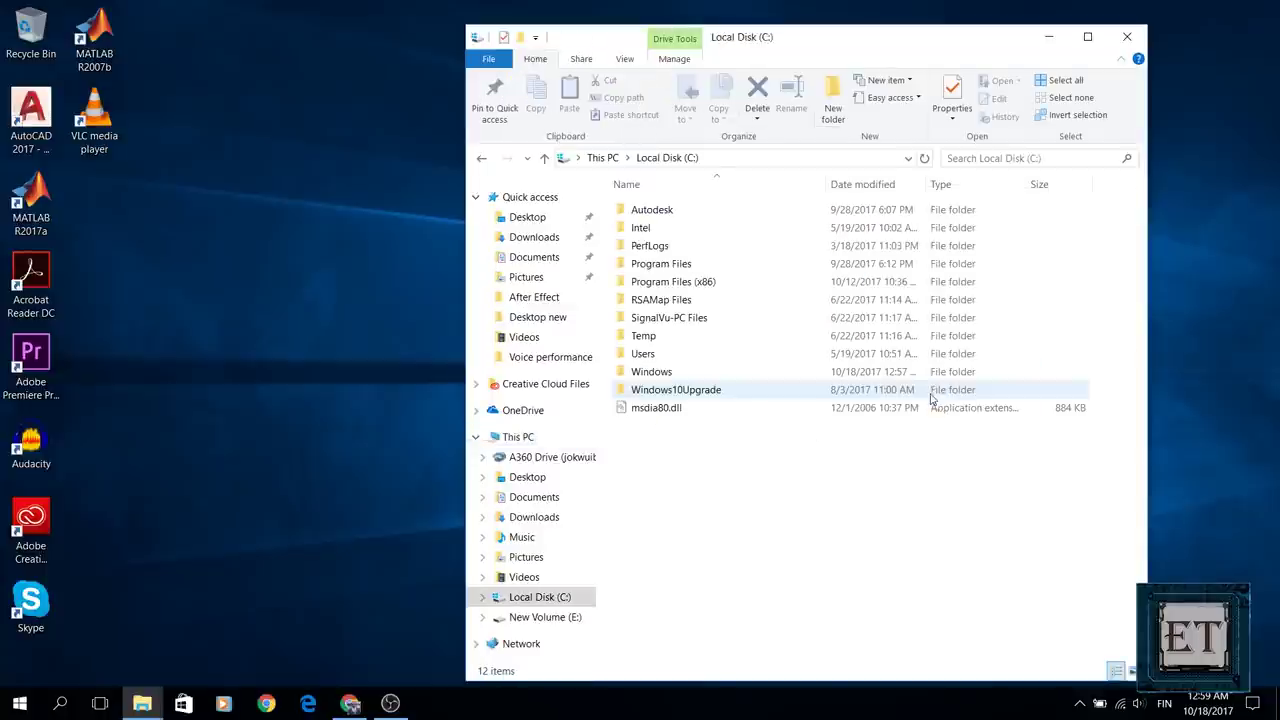
double_click(676, 371)
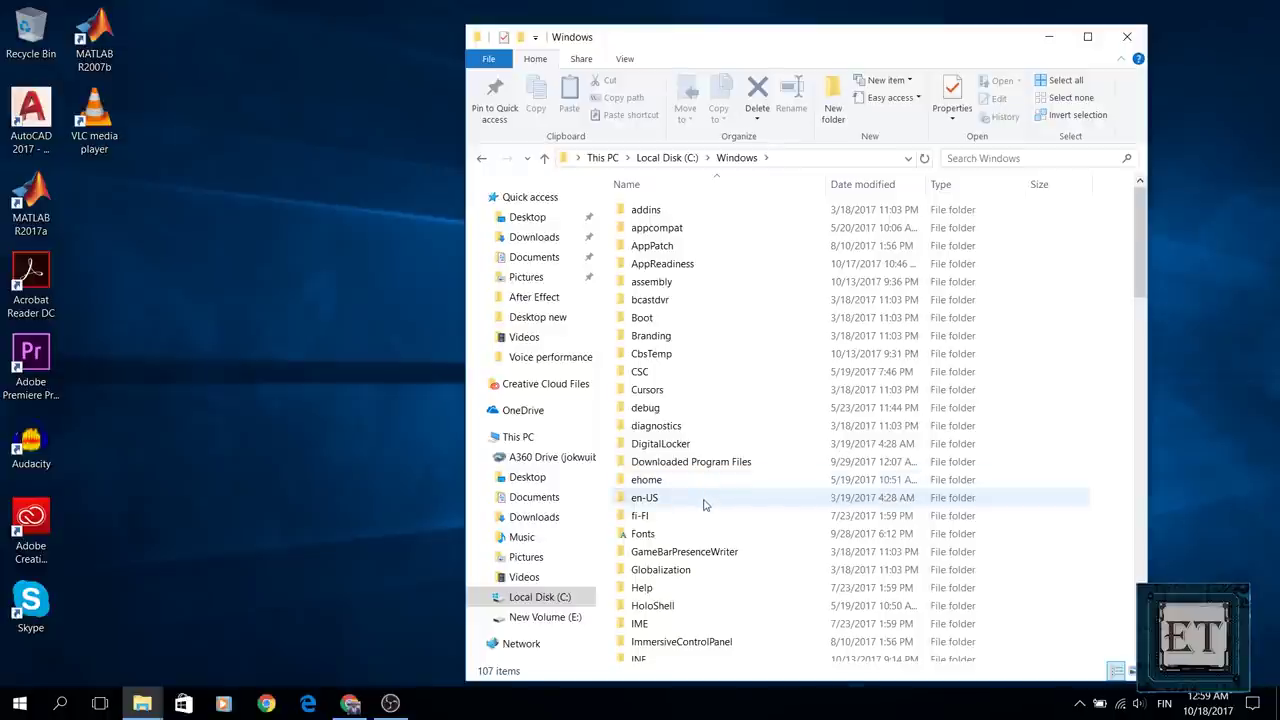
scroll(703, 505, "down", 15)
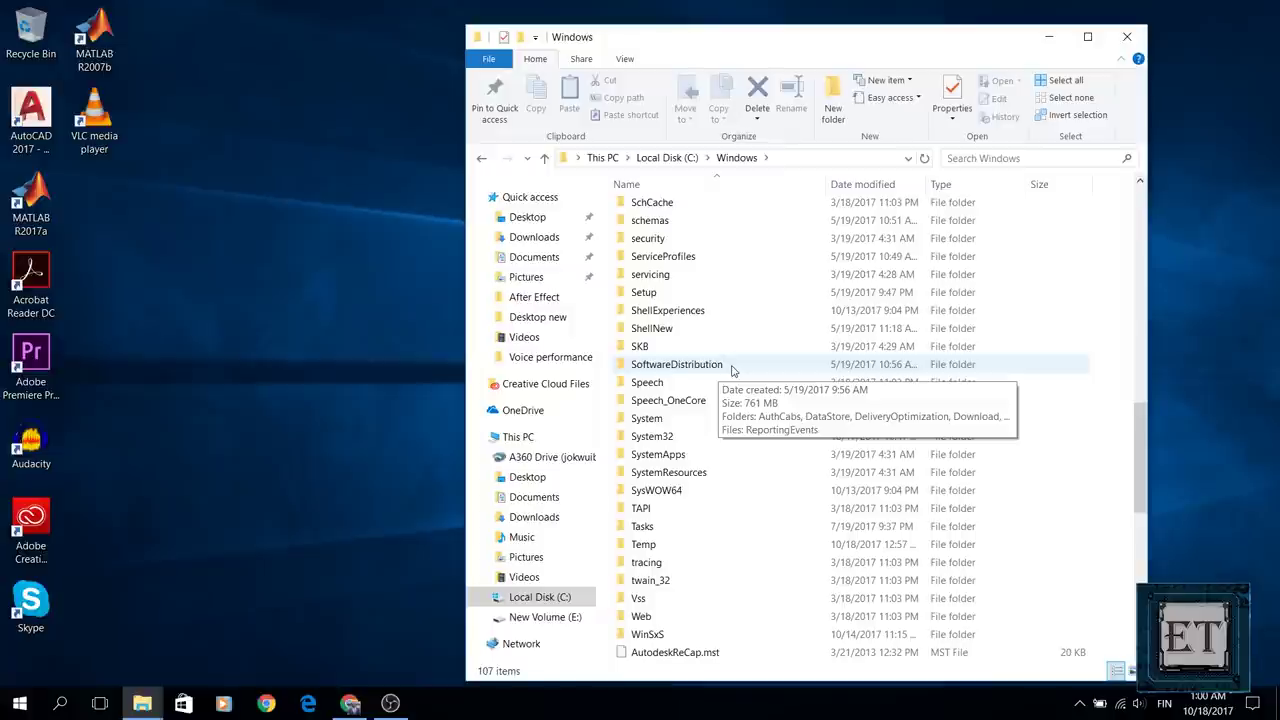
Step: Move all eight items in the SoftwareDistribution folder to the Recycle Bin
double_click(731, 368)
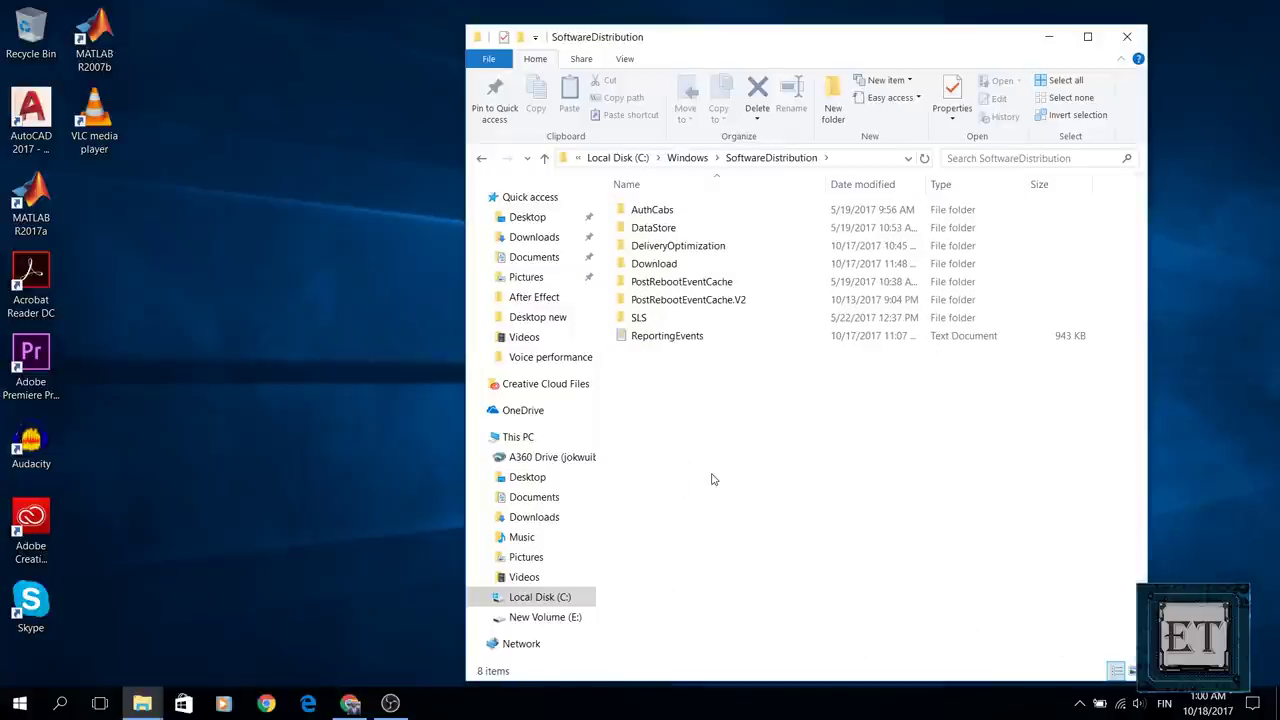
key("ctrl+a")
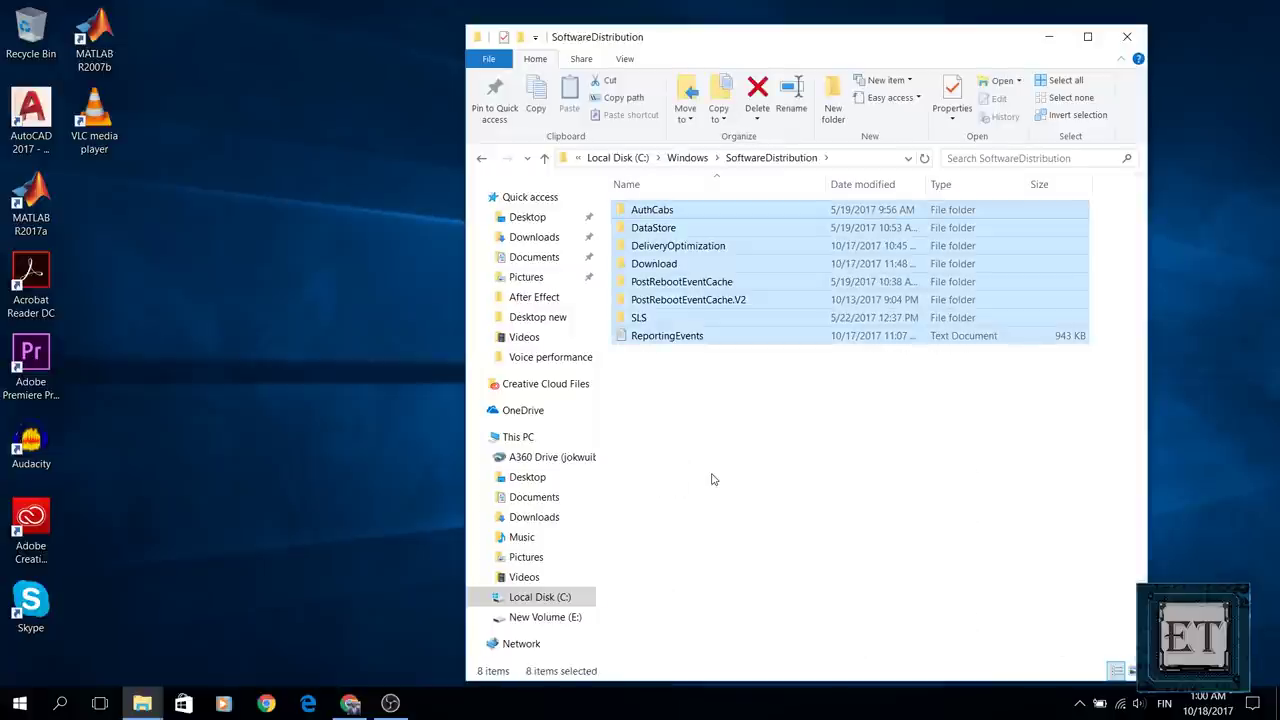
key("Delete")
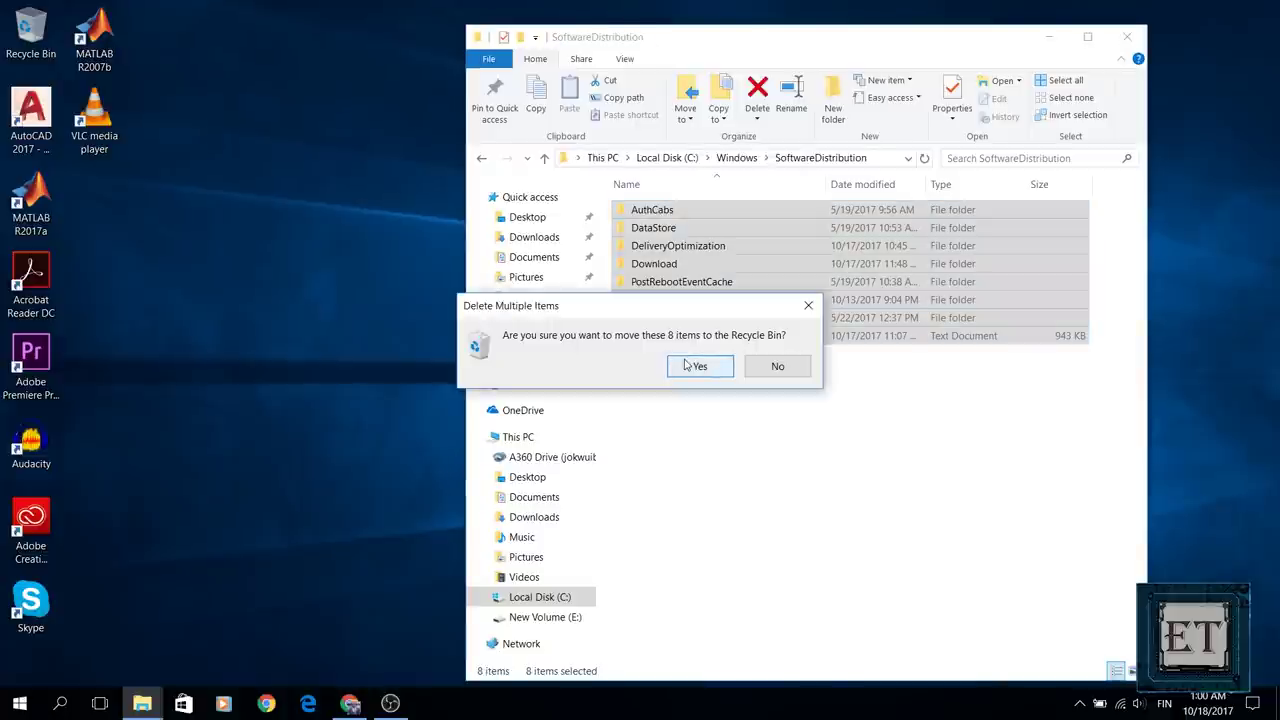
left_click(697, 366)
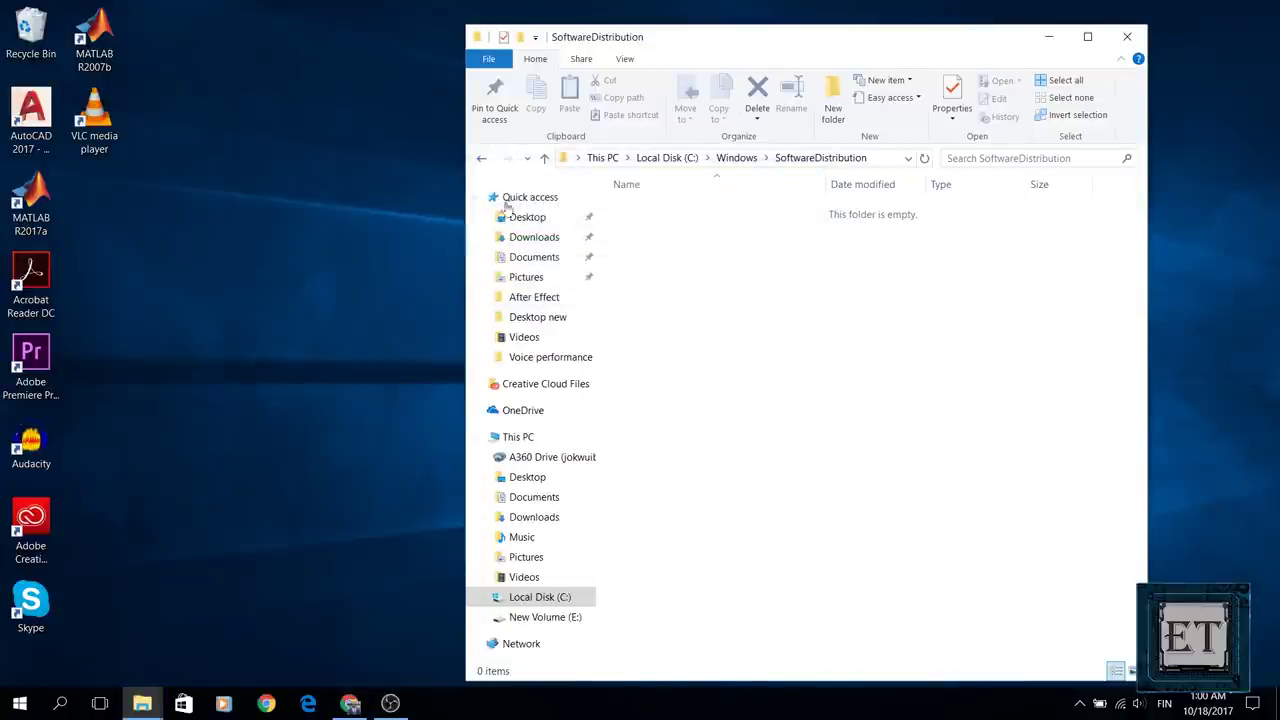
Step: Return to This PC and refresh it so C: shows 11.6 GB free
left_click(548, 439)
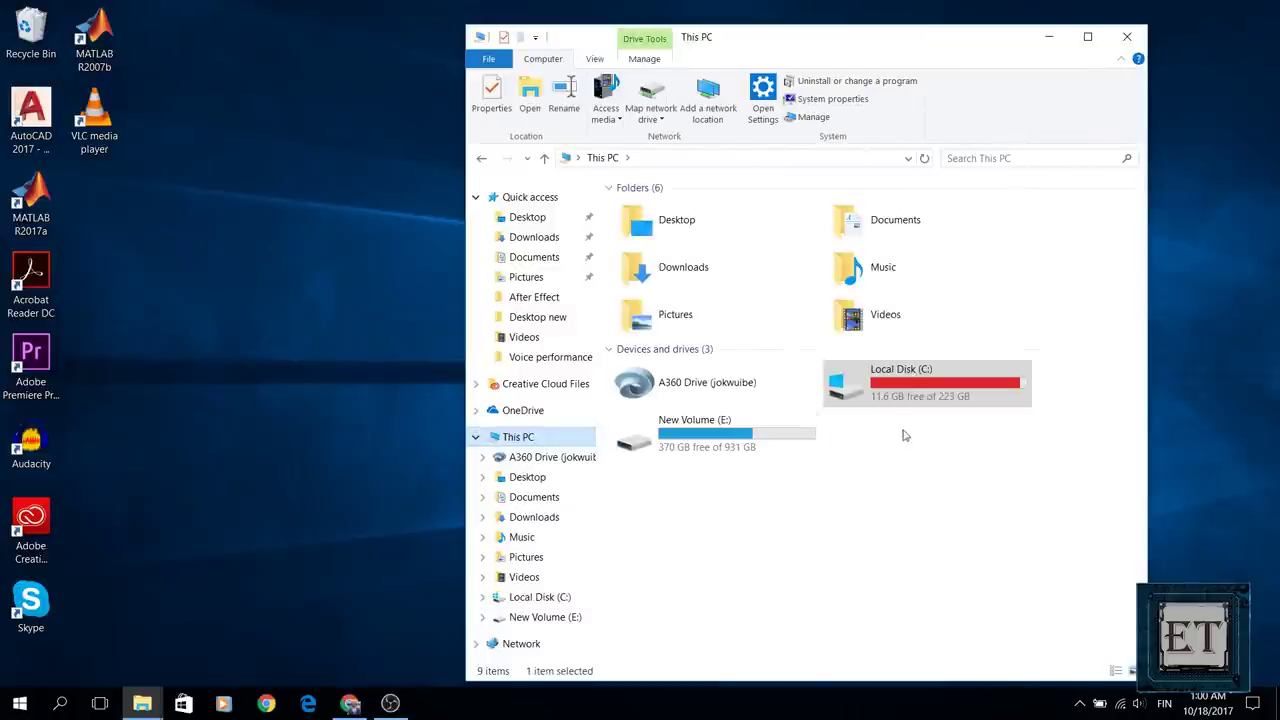
right_click(912, 460)
left_click(951, 528)
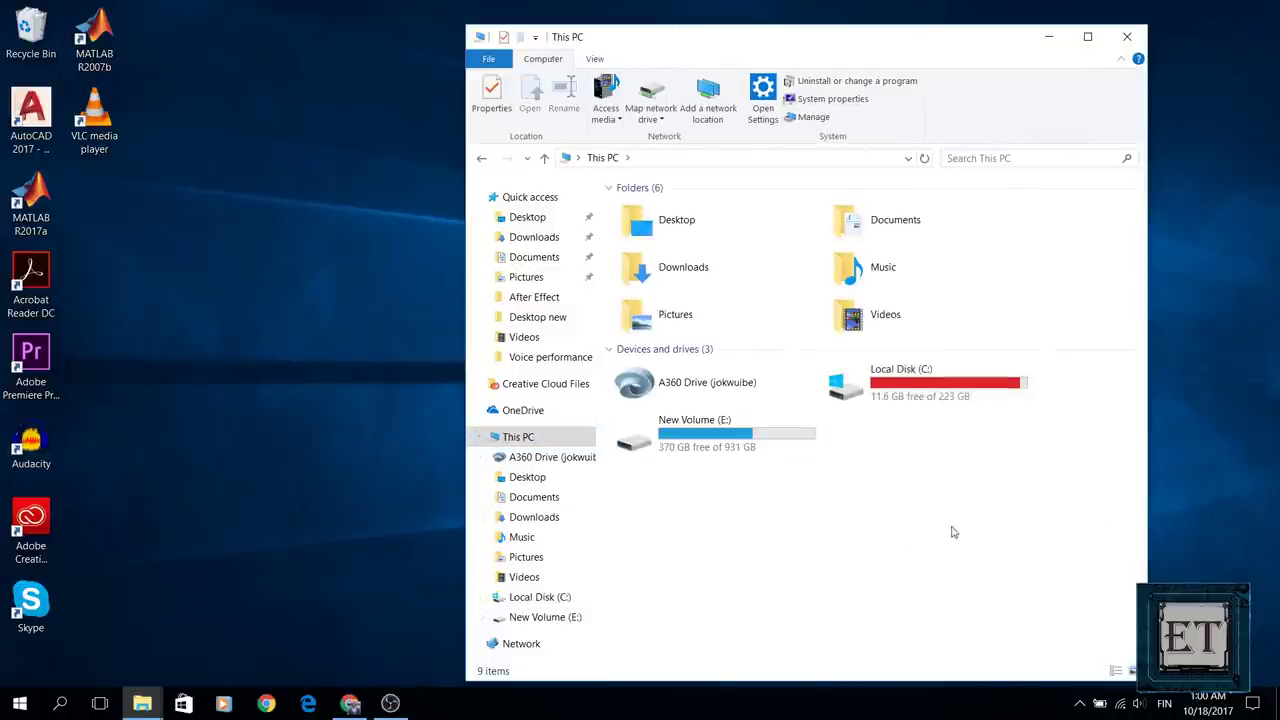
Step: Empty the Recycle Bin, permanently deleting its 8 items
double_click(40, 45)
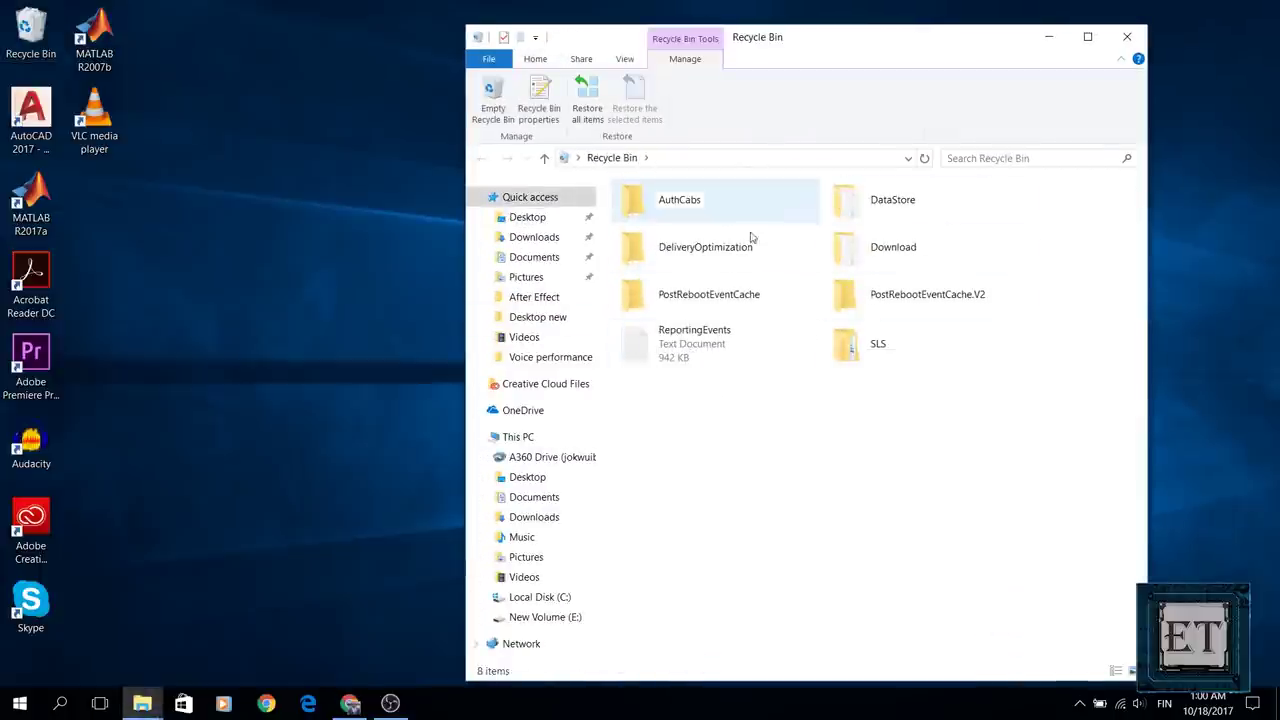
left_click(493, 100)
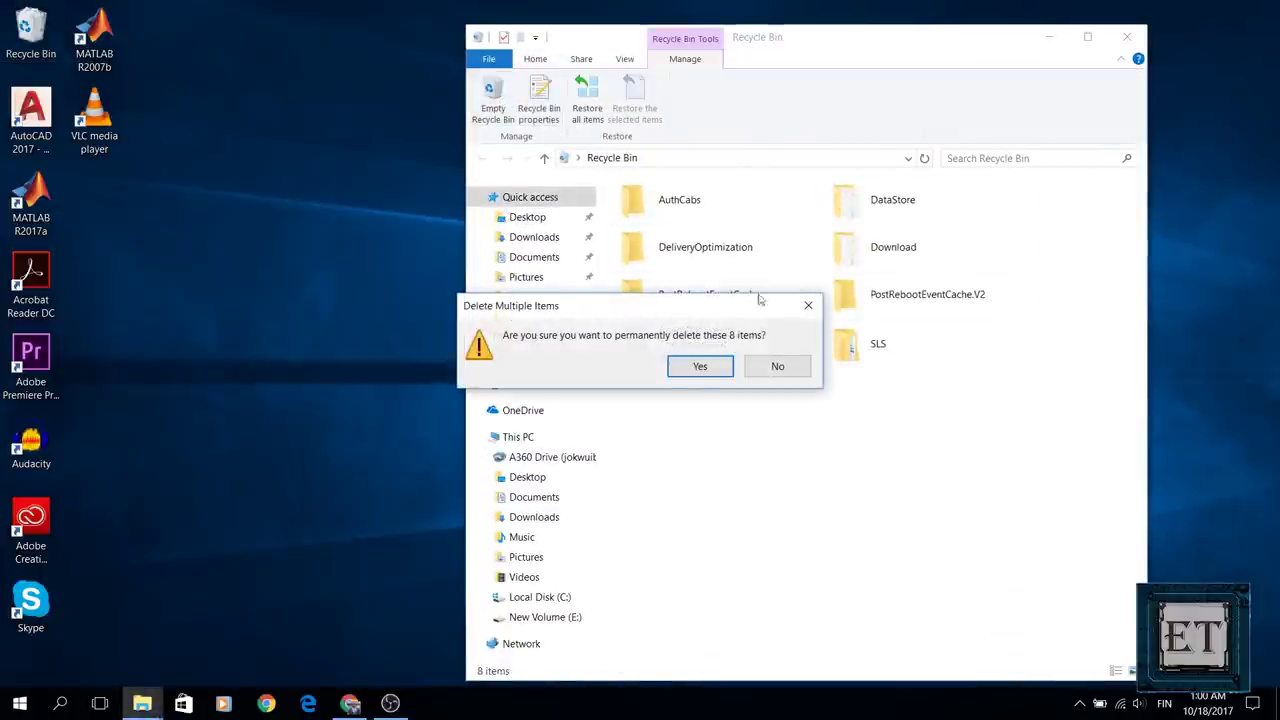
left_click(699, 367)
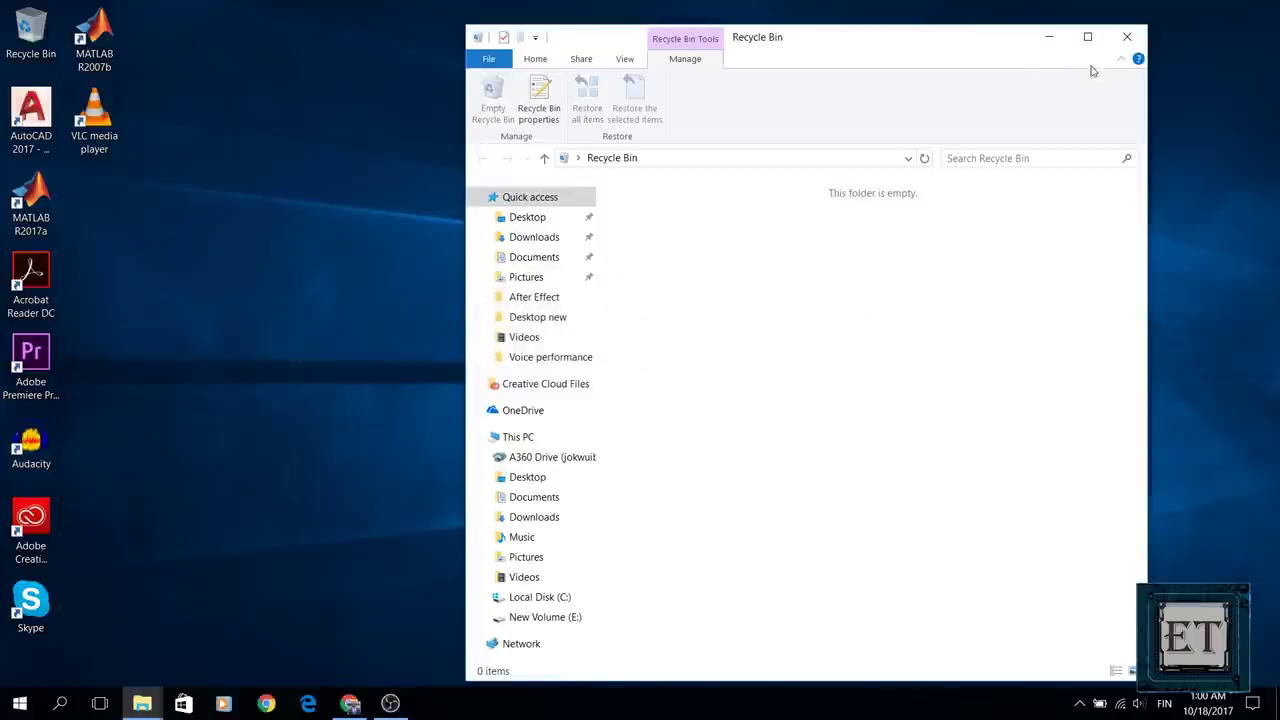
Step: Close the Recycle Bin and refresh This PC so C: shows 12.4 GB free
left_click(1125, 40)
right_click(886, 500)
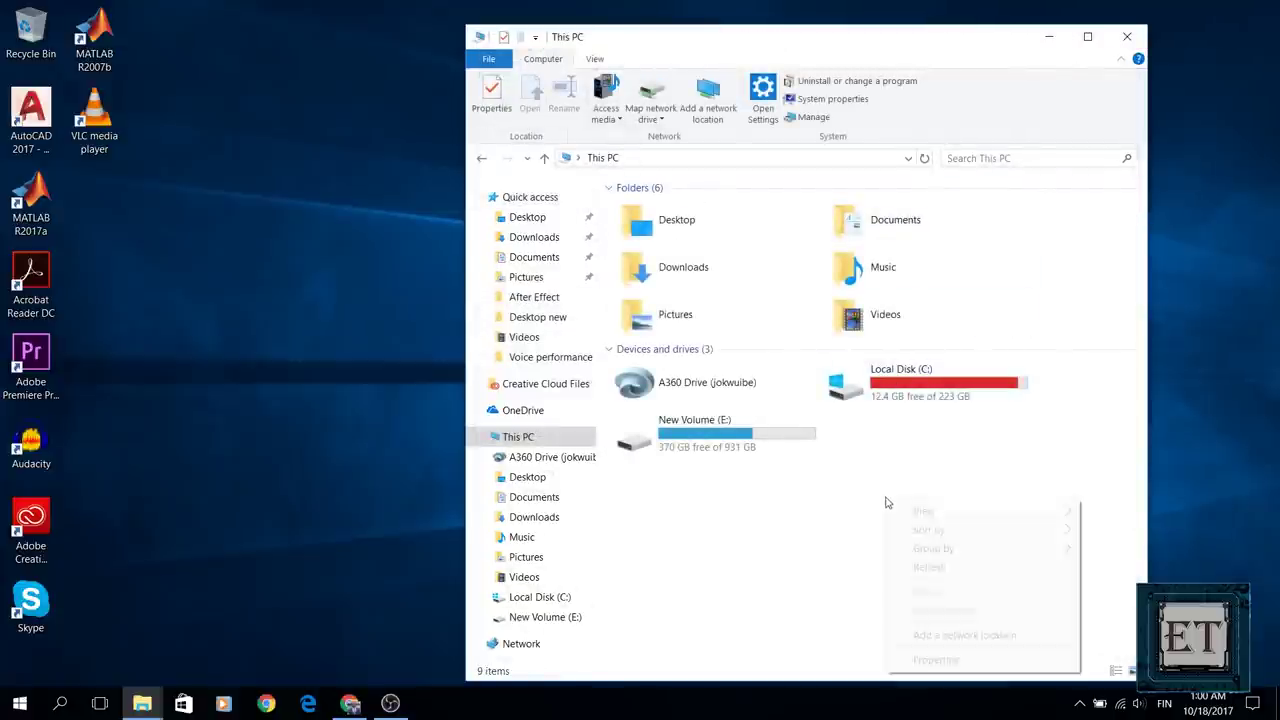
left_click(929, 567)
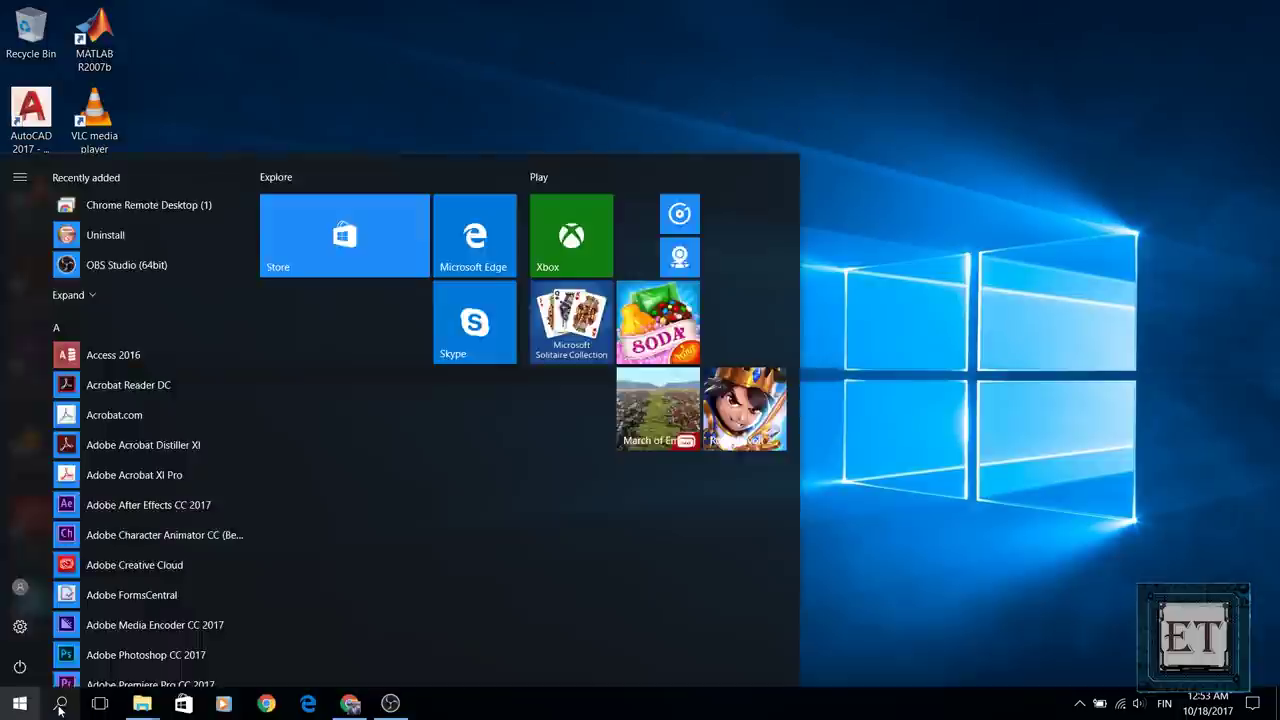
Step: Search Windows for 'disk cleanup' and launch the Disk Cleanup desktop app
left_click(60, 704)
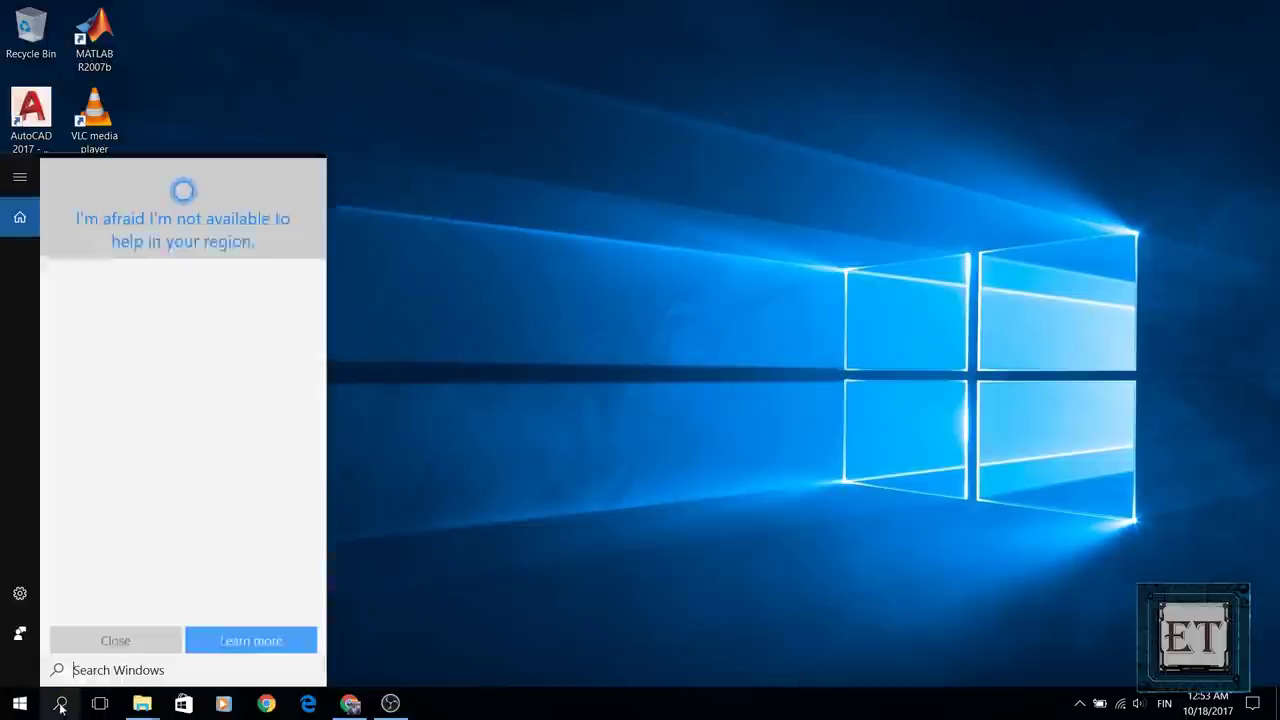
type("disk")
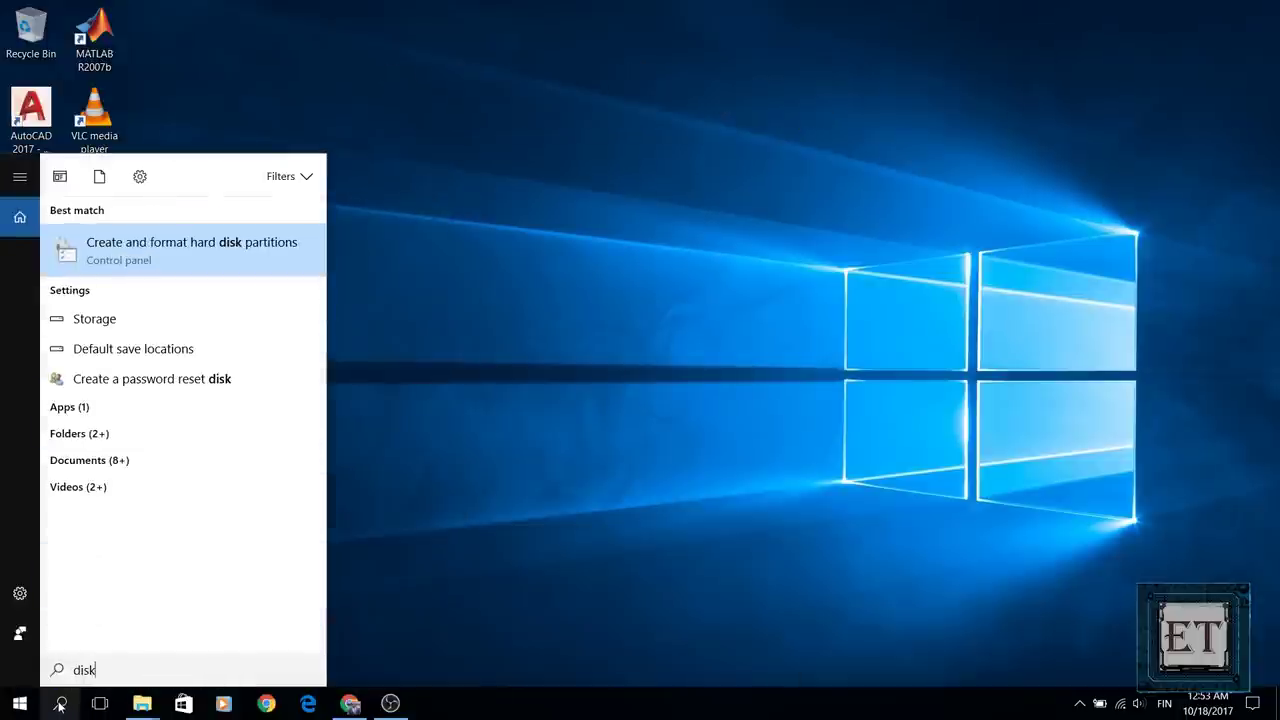
type(" cleanup")
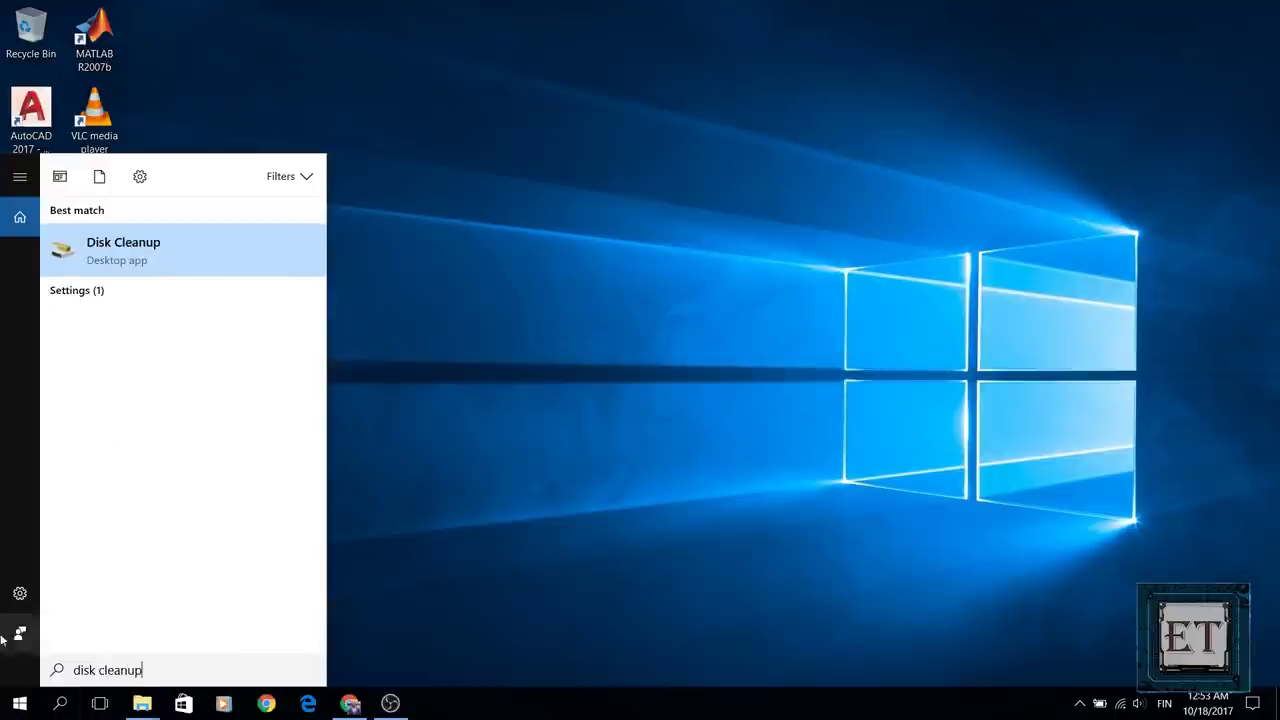
left_click(137, 271)
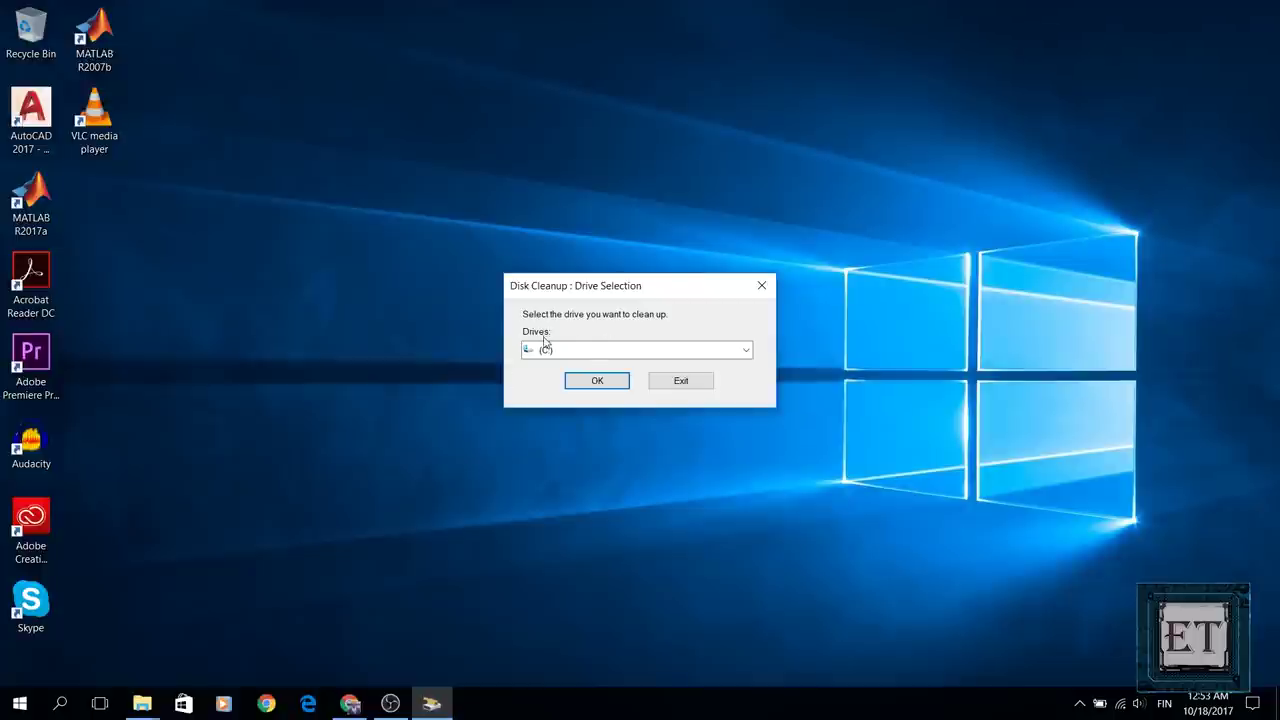
Step: Pick drive (C:) in Drive Selection and let it calculate the 29.1 GB that can be freed
left_click(594, 351)
left_click(586, 366)
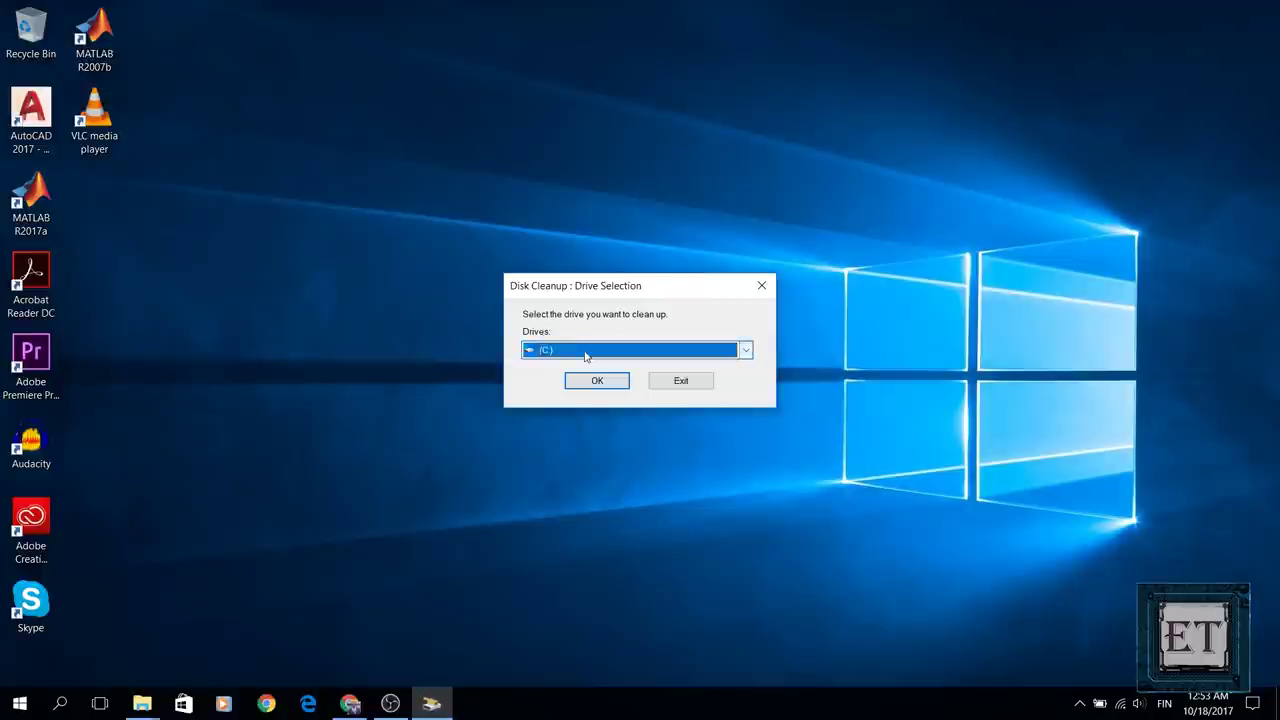
left_click(592, 382)
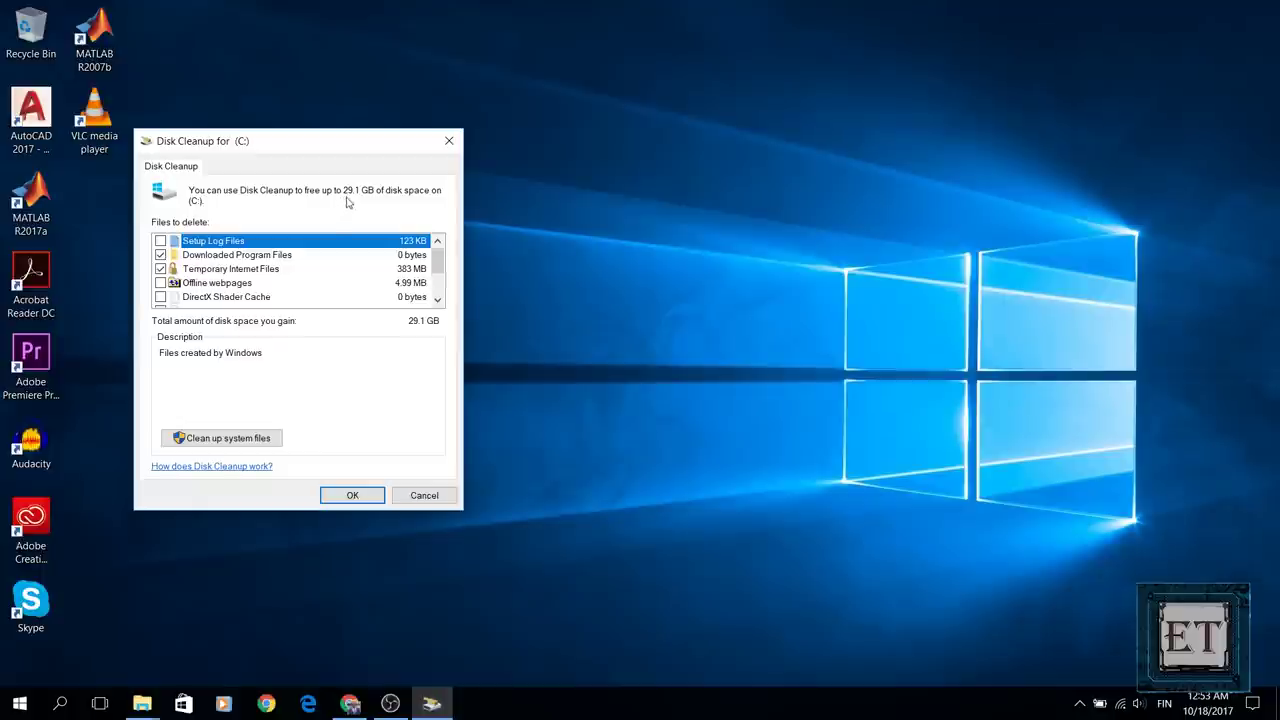
Step: Scroll the category list and review the 28.6 GB Temporary files entry
left_click_drag(437, 260, 437, 282)
left_click(392, 286)
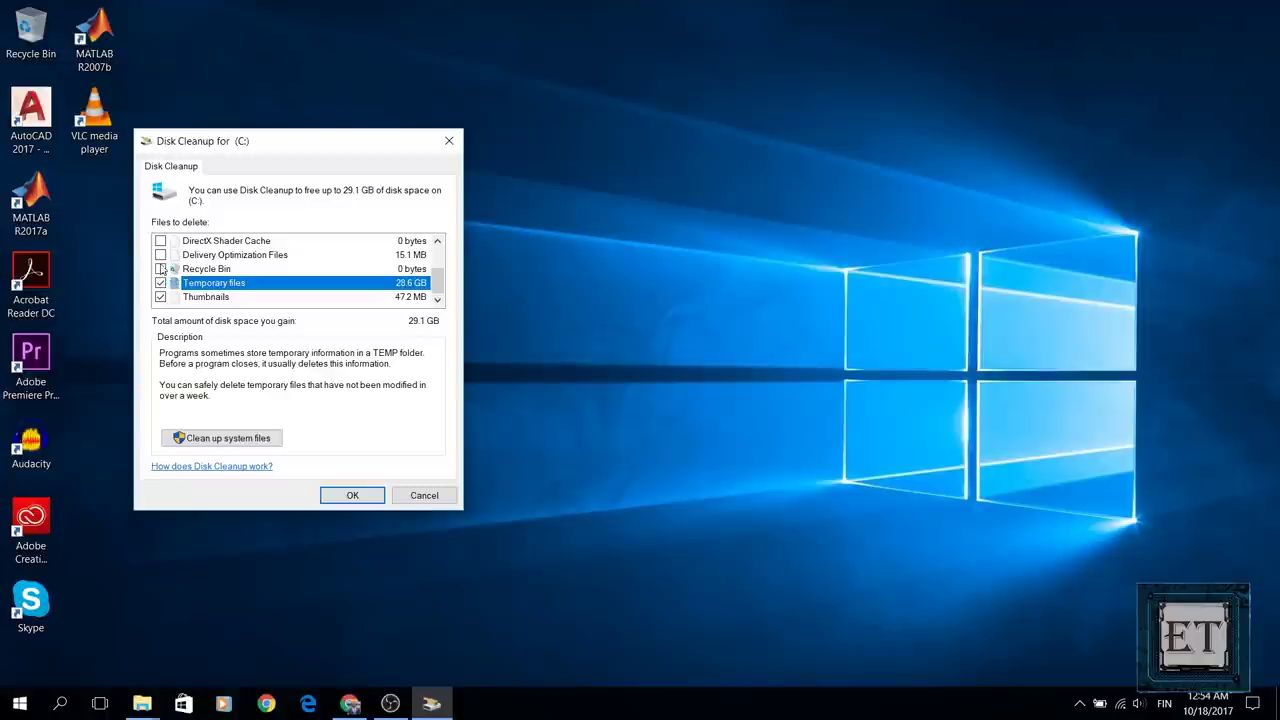
left_click_drag(437, 283, 437, 256)
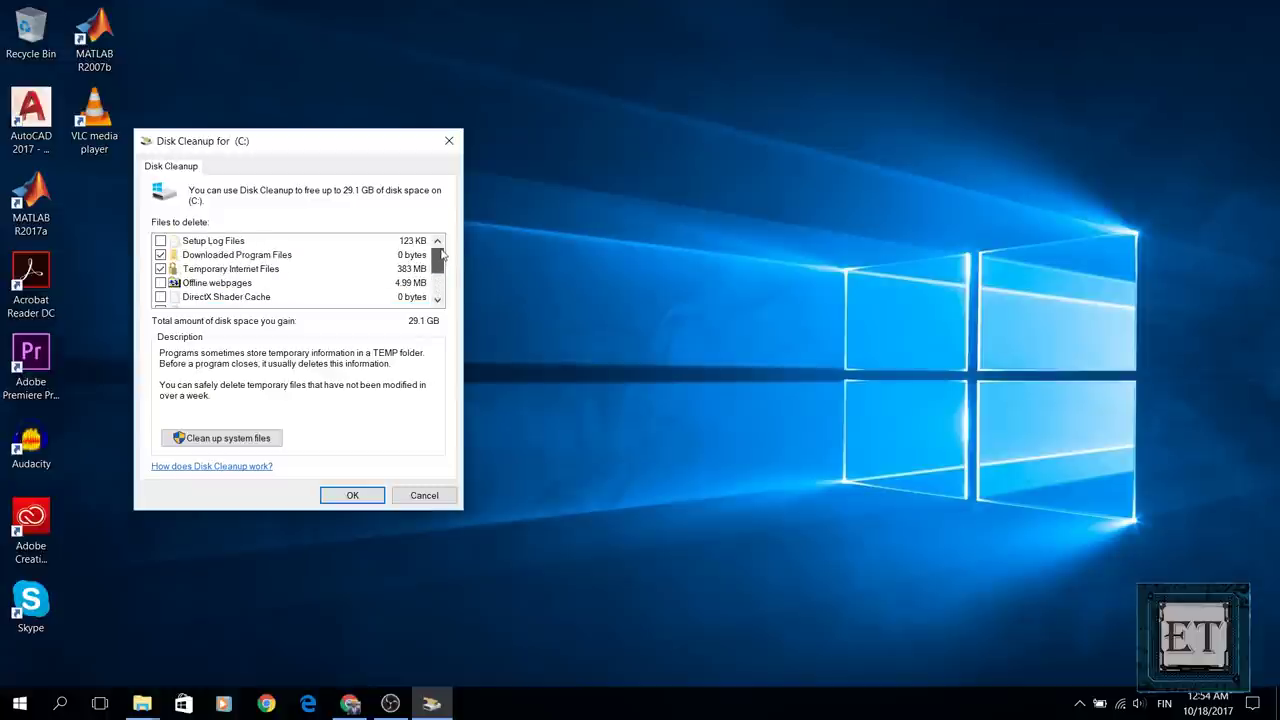
Step: Check Setup Log Files, Offline webpages, DirectX Shader Cache and Recycle Bin, then permanently delete them
left_click(160, 241)
left_click(160, 283)
left_click(160, 297)
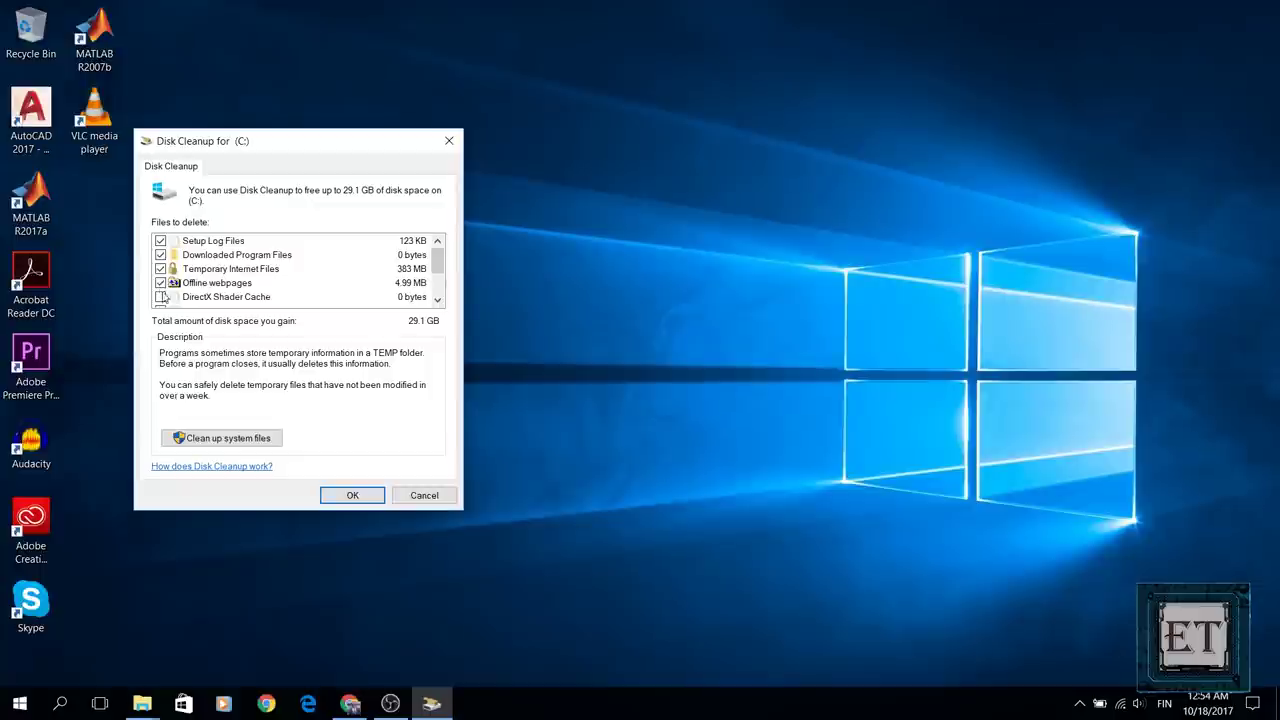
left_click_drag(437, 262, 440, 284)
left_click(160, 269)
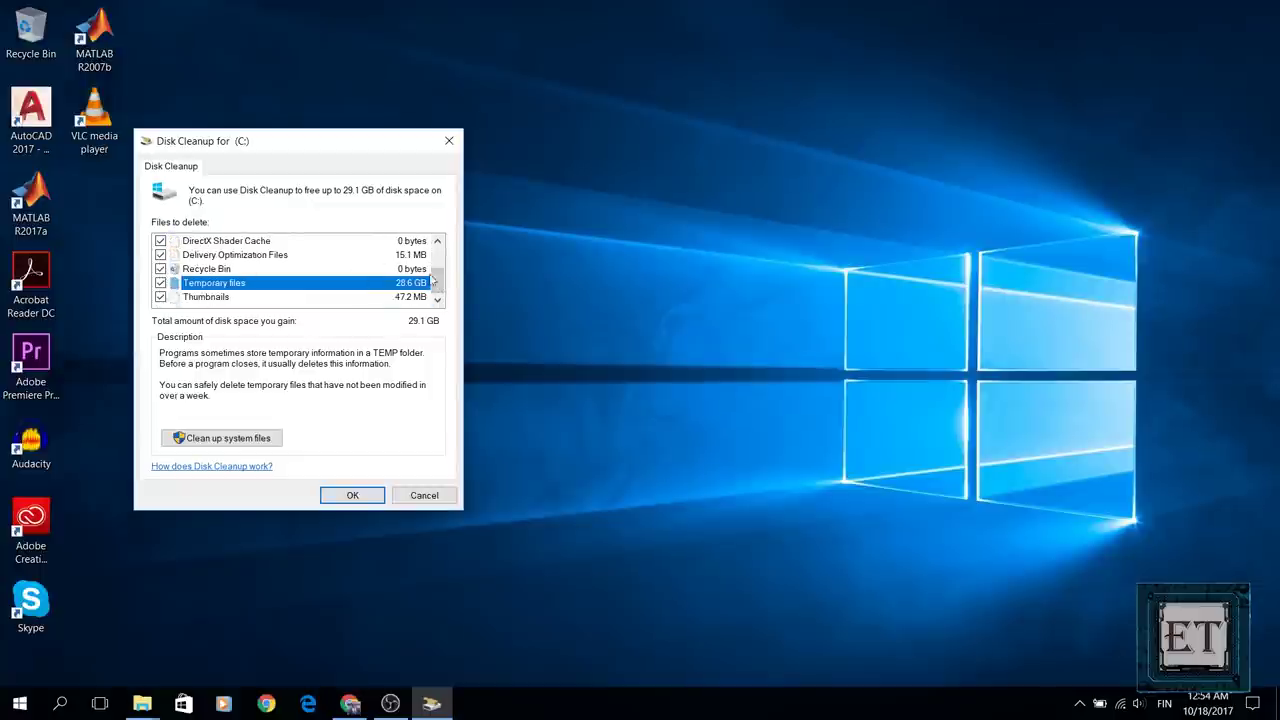
left_click(349, 494)
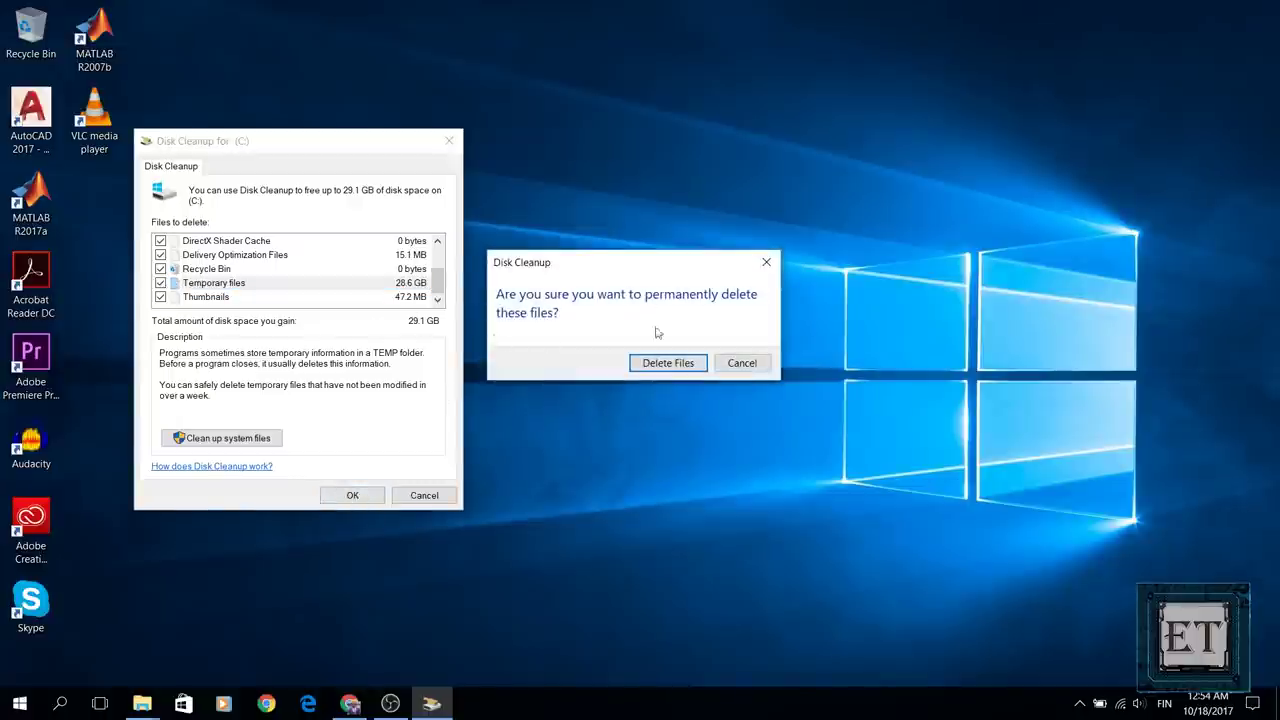
left_click(669, 364)
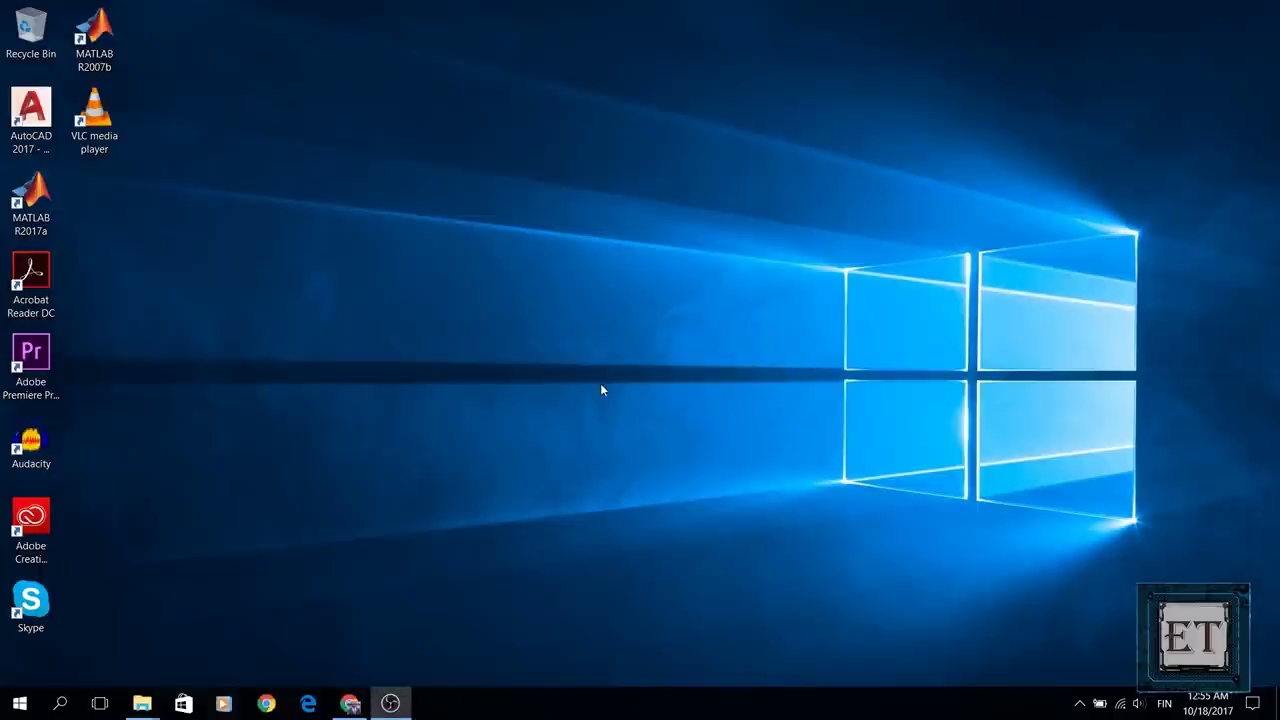
Step: Open a new Explorer window at This PC and select Local Disk (C:), showing 7.94 GB free
key("super+e")
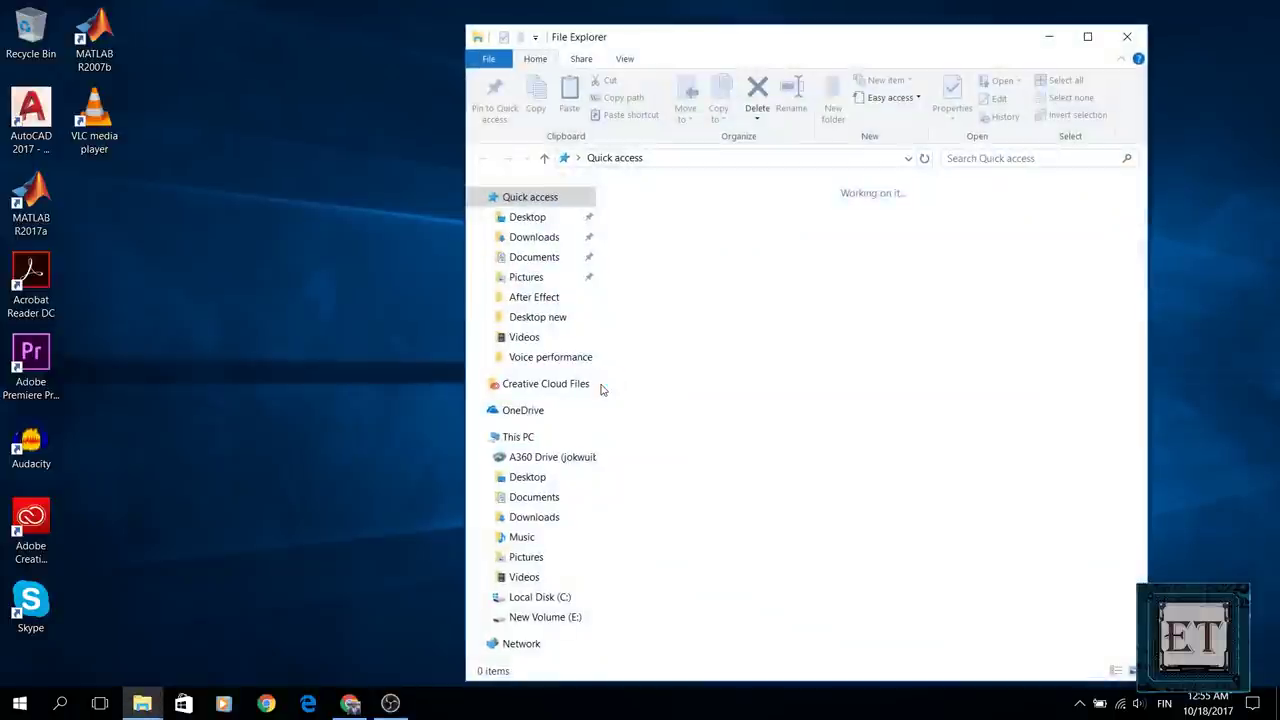
left_click(546, 444)
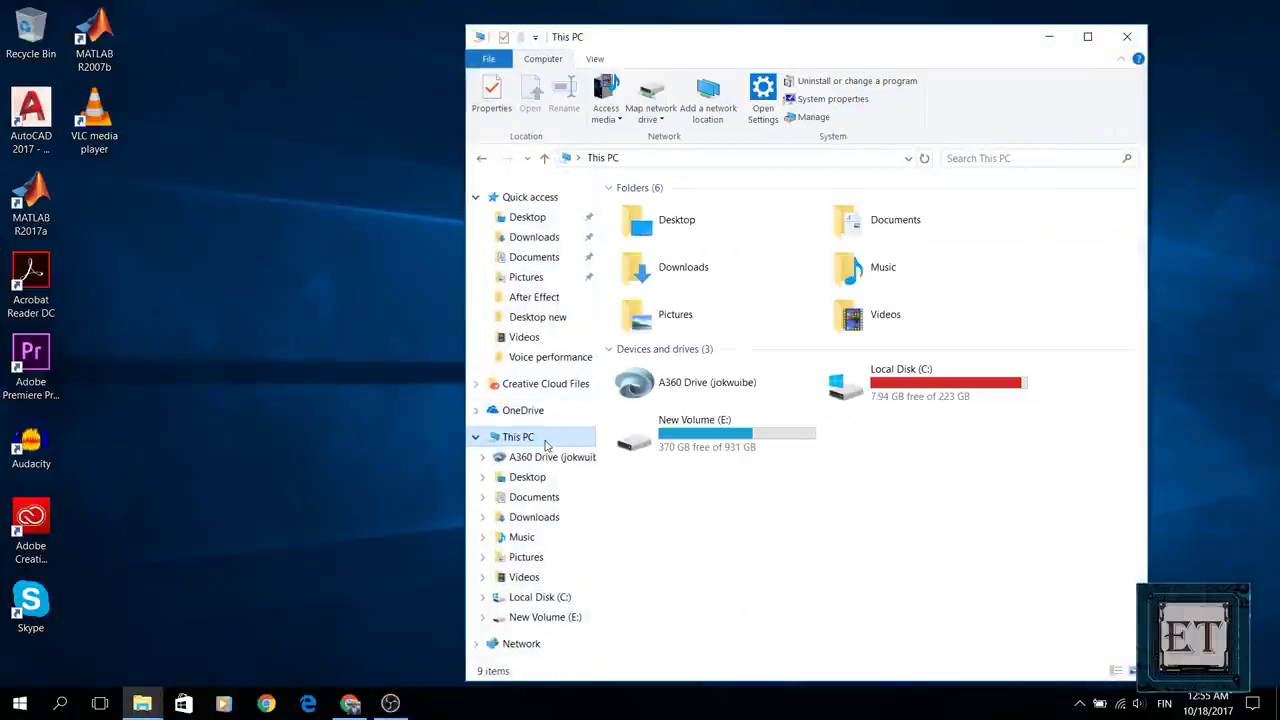
left_click(916, 398)
Step: Launch Disk Cleanup again from search and confirm drive C:
key("super")
type("disk cleanu")
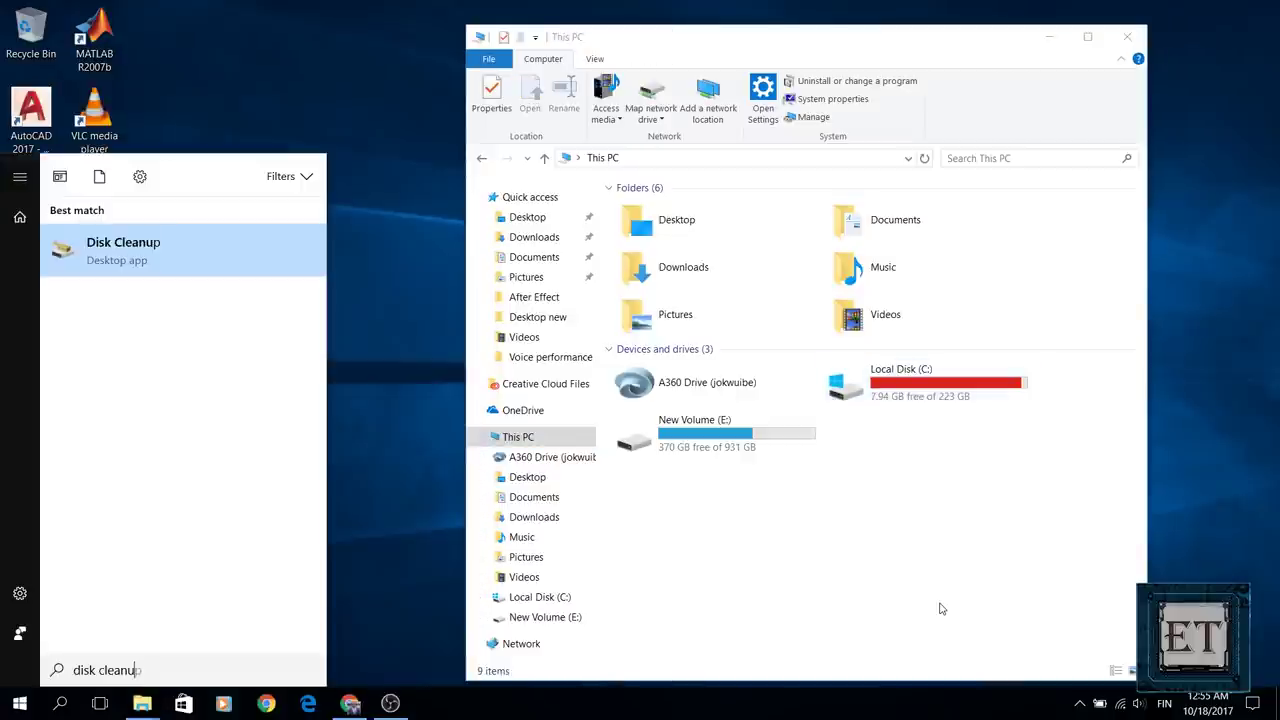
type("p")
left_click(97, 251)
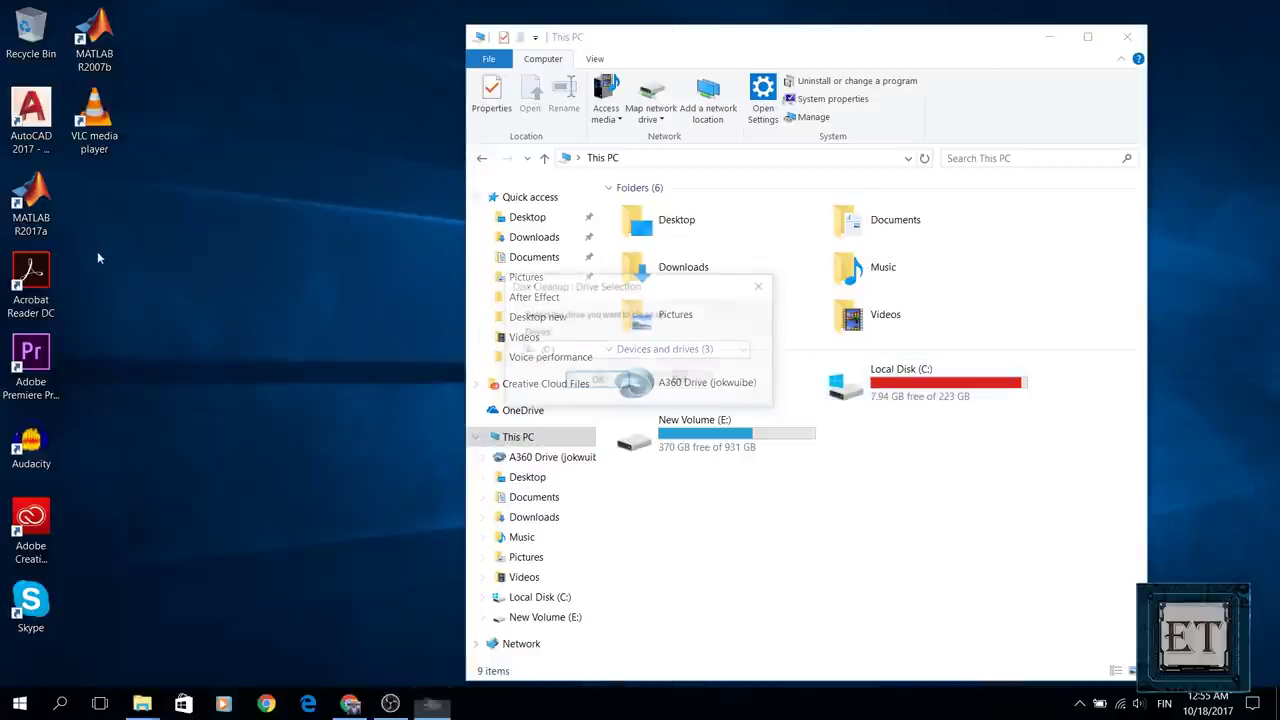
left_click(572, 382)
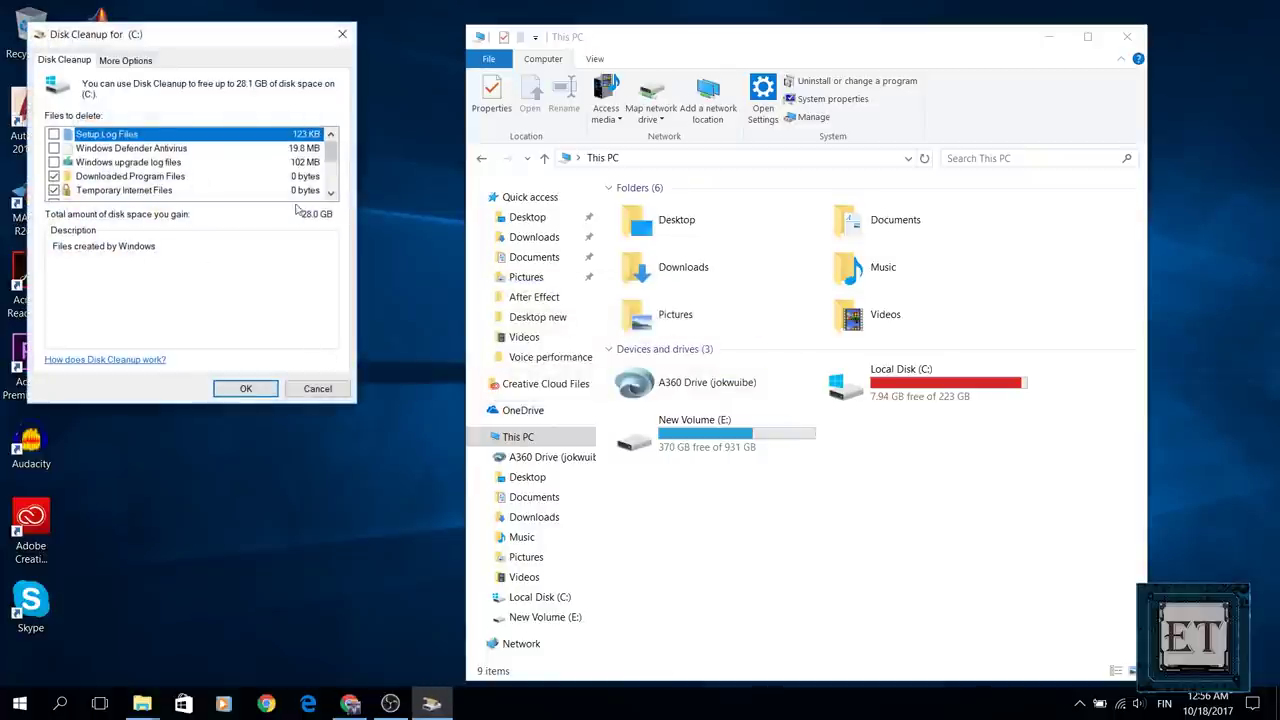
Step: Review the checked categories and permanently delete the roughly 28.1 GB of files
left_click_drag(330, 160, 331, 188)
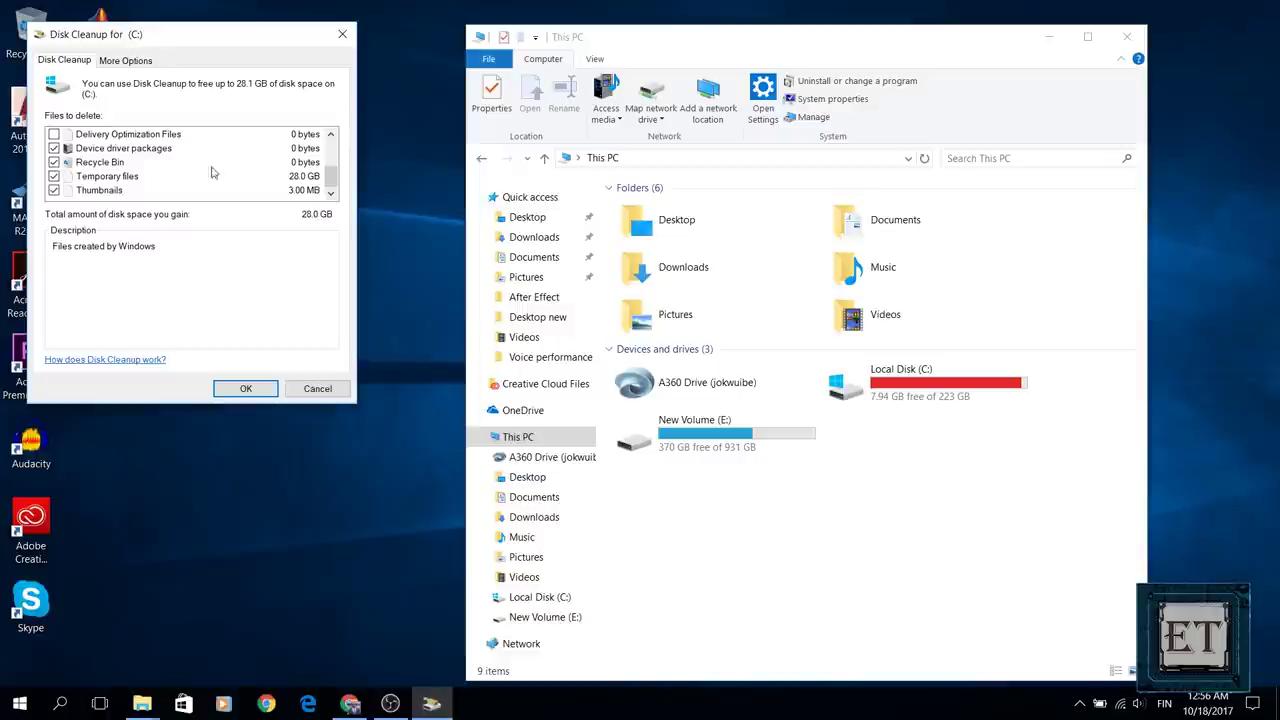
left_click_drag(331, 182, 331, 170)
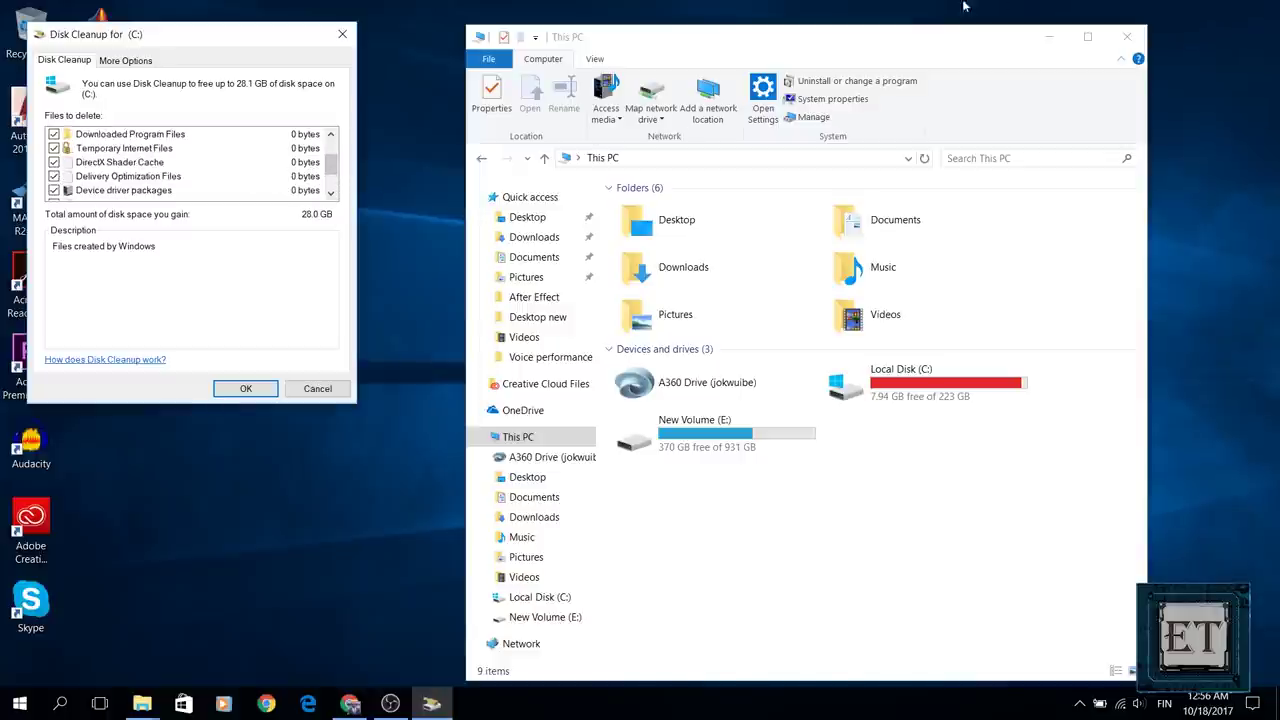
left_click(1050, 36)
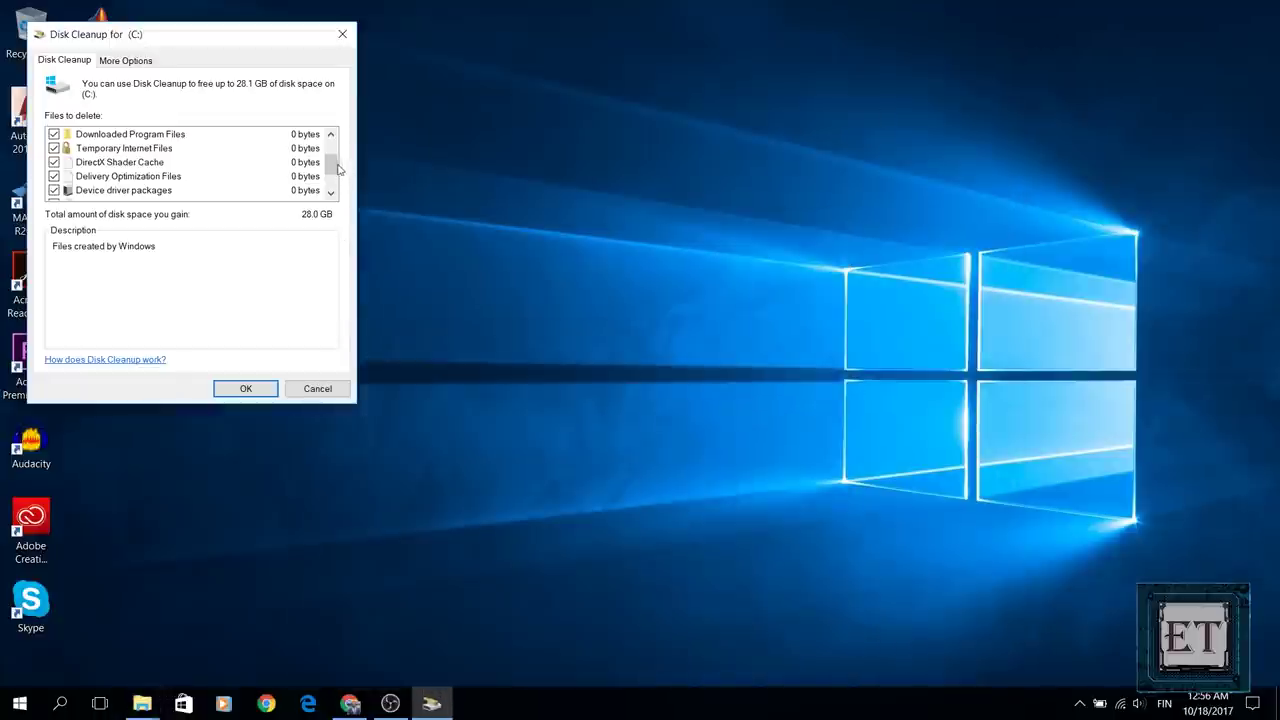
scroll(338, 170, "up", 2)
left_click(113, 134)
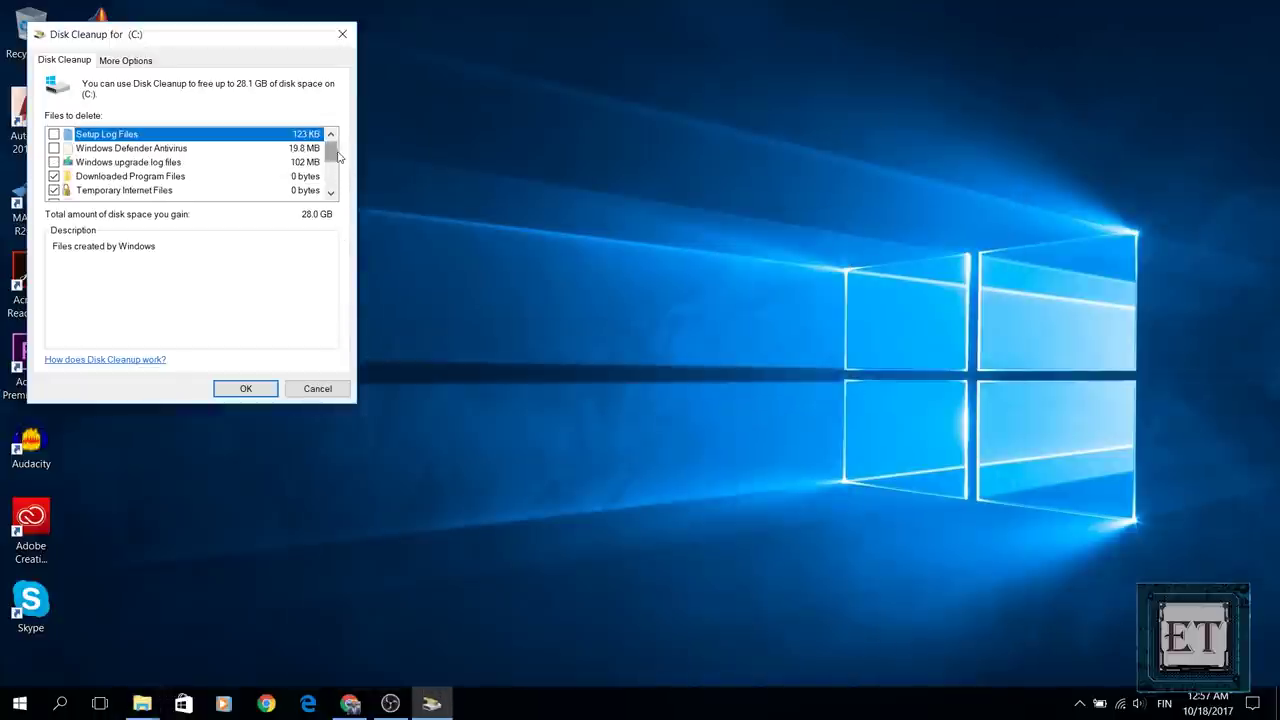
scroll(335, 155, "down", 3)
scroll(335, 180, "up", 3)
left_click_drag(330, 152, 332, 178)
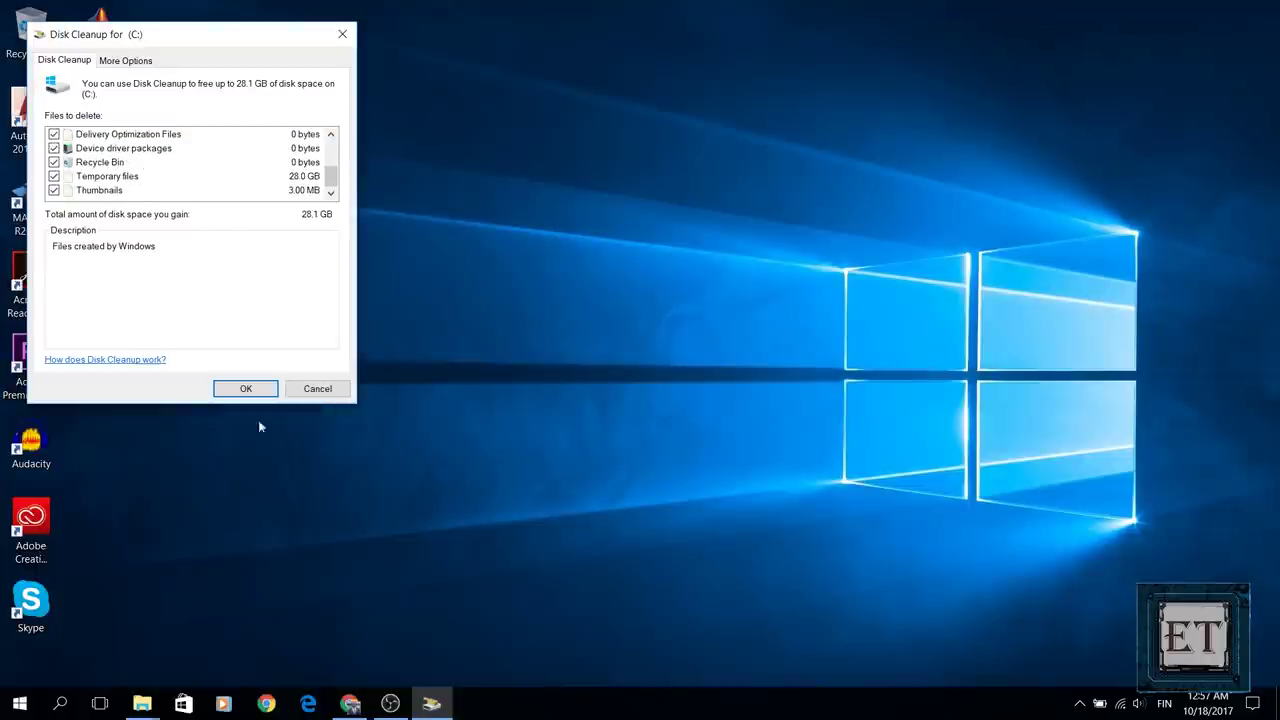
left_click(247, 390)
left_click(666, 364)
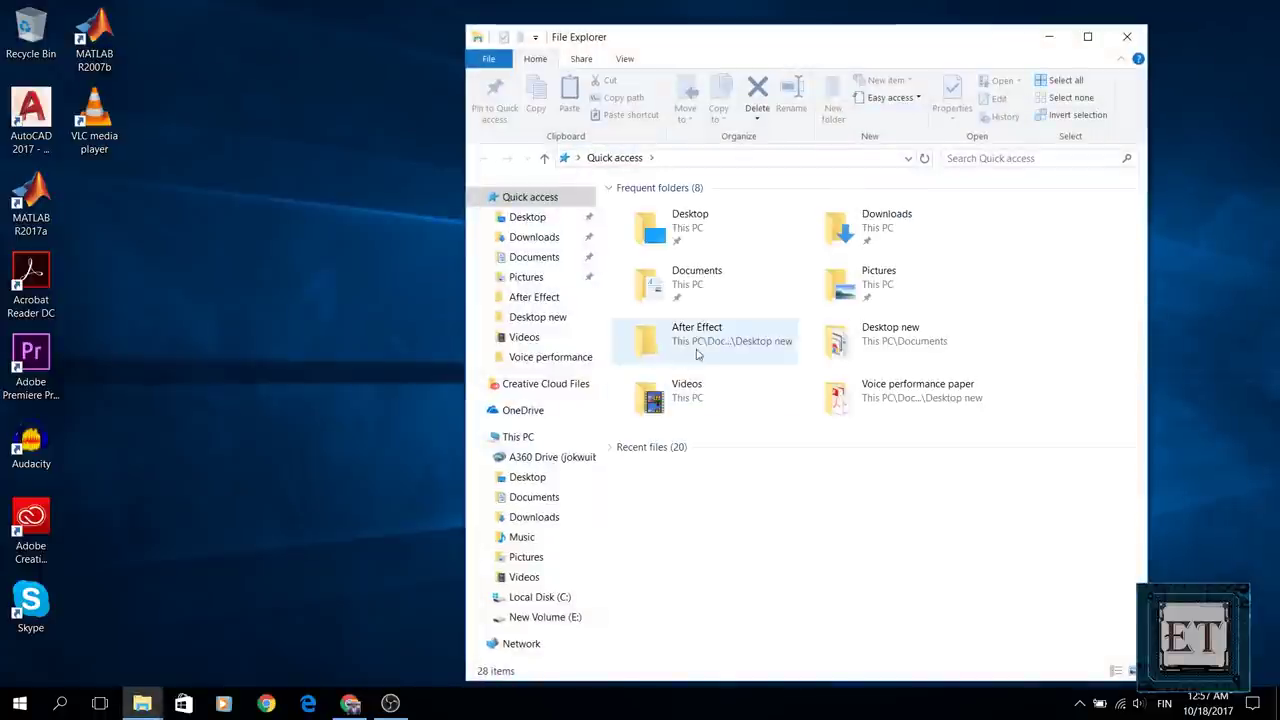
Step: Reopen This PC to confirm Local Disk (C:) now has 11.9 GB free of 223 GB
left_click(528, 443)
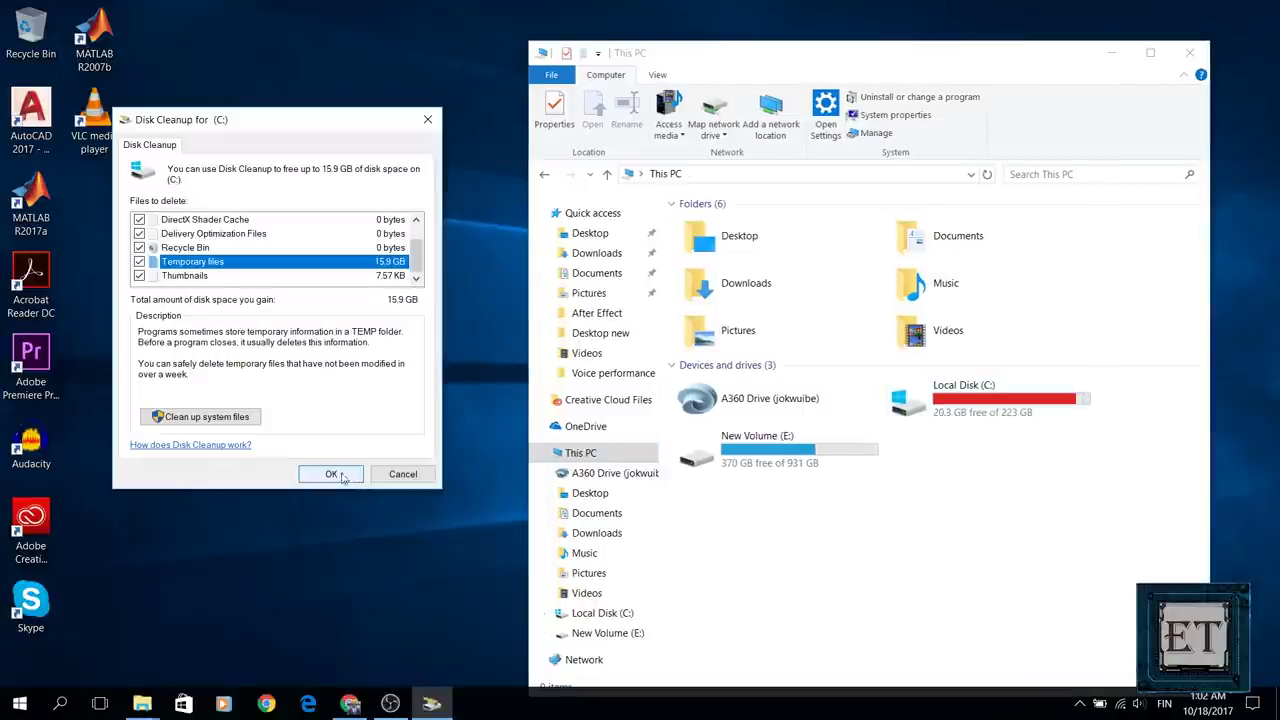
Step: Finish the pending cleanup of C:, then rerun Disk Cleanup, delete files, and refresh This PC
left_click(337, 480)
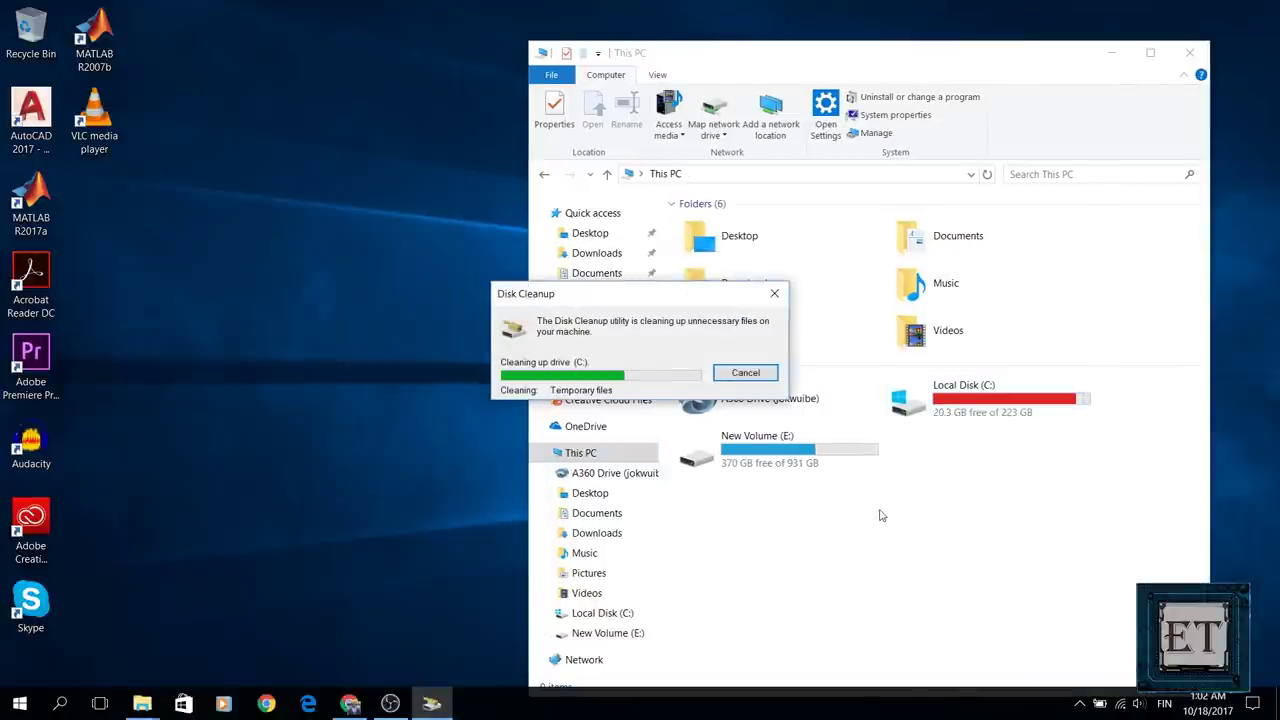
right_click(874, 337)
left_click(971, 403)
key("super")
type("disk cleanup")
key("Return")
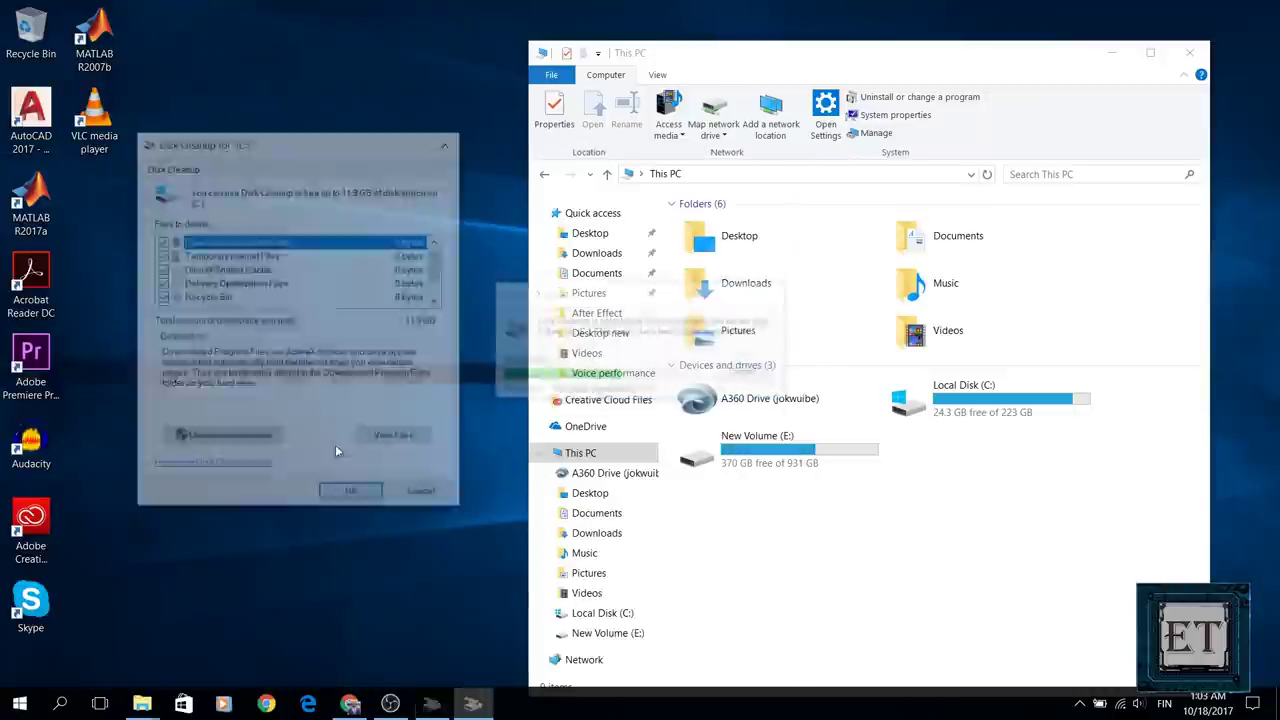
left_click(337, 411)
left_click(663, 440)
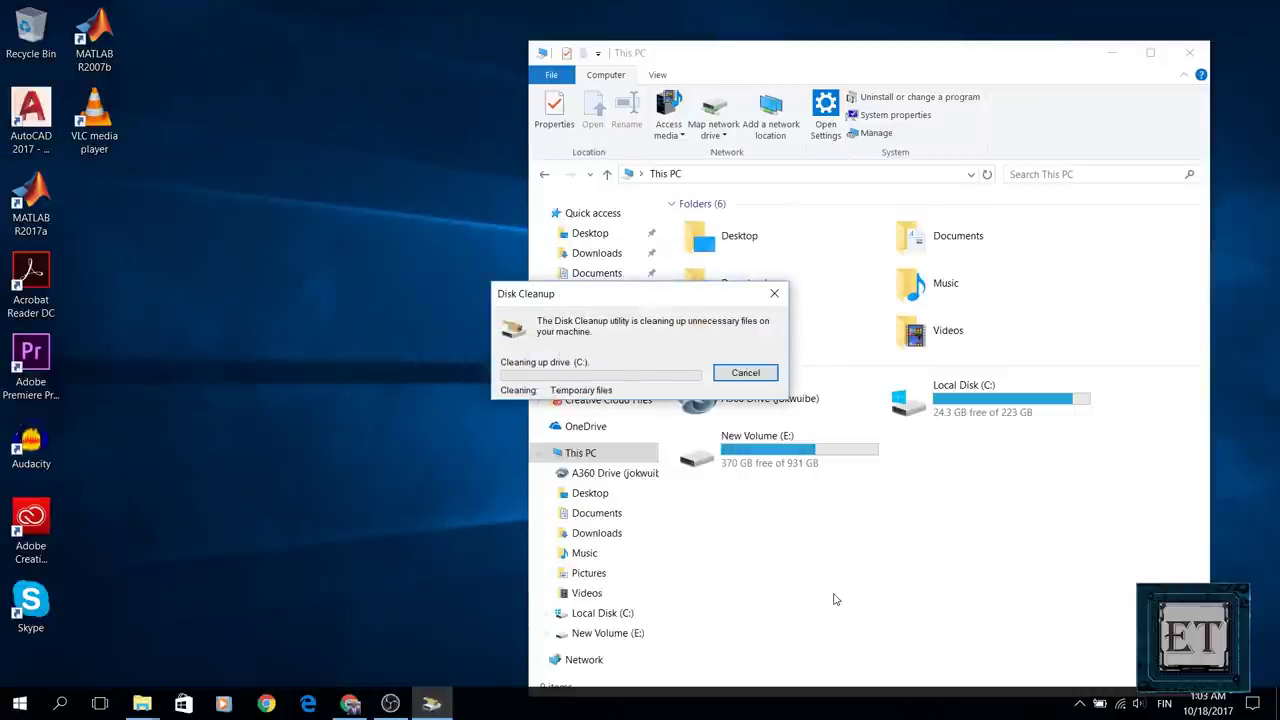
right_click(755, 431)
left_click(806, 506)
Step: Run Disk Cleanup again on the chosen file categories and refresh C:'s free space
key("super")
type("dis")
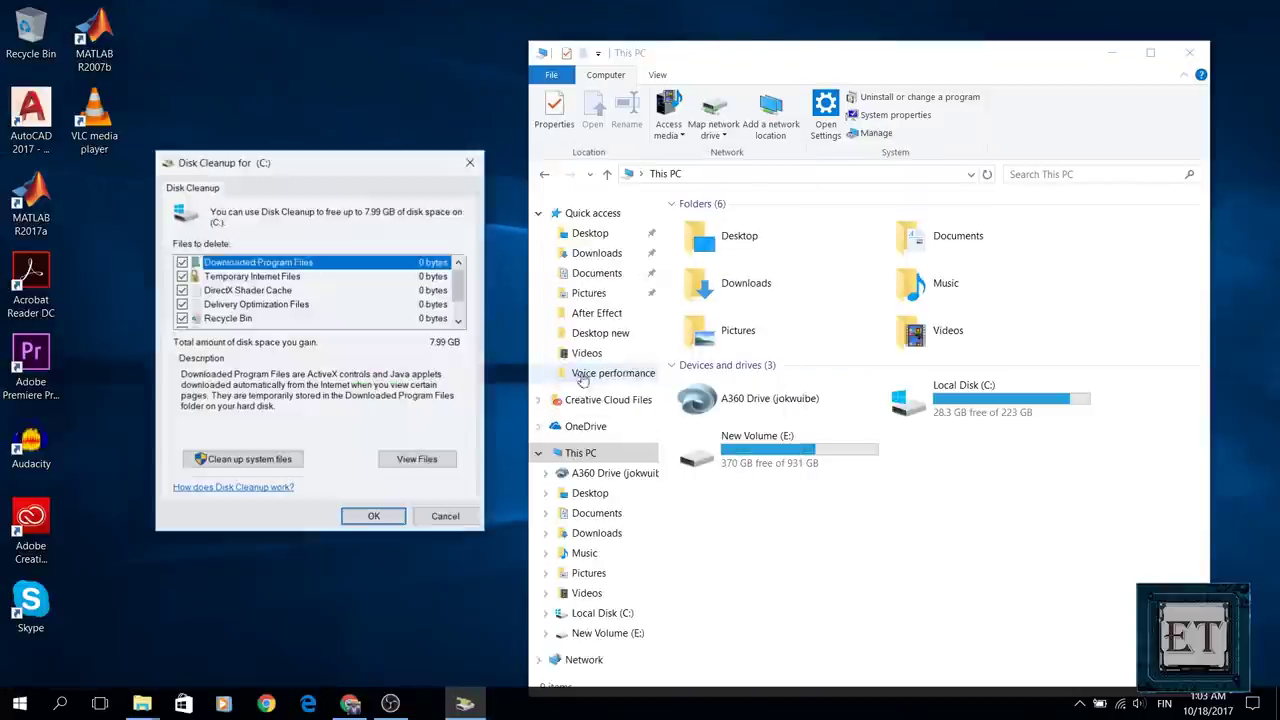
left_click(229, 263)
left_click(374, 677)
left_click(664, 362)
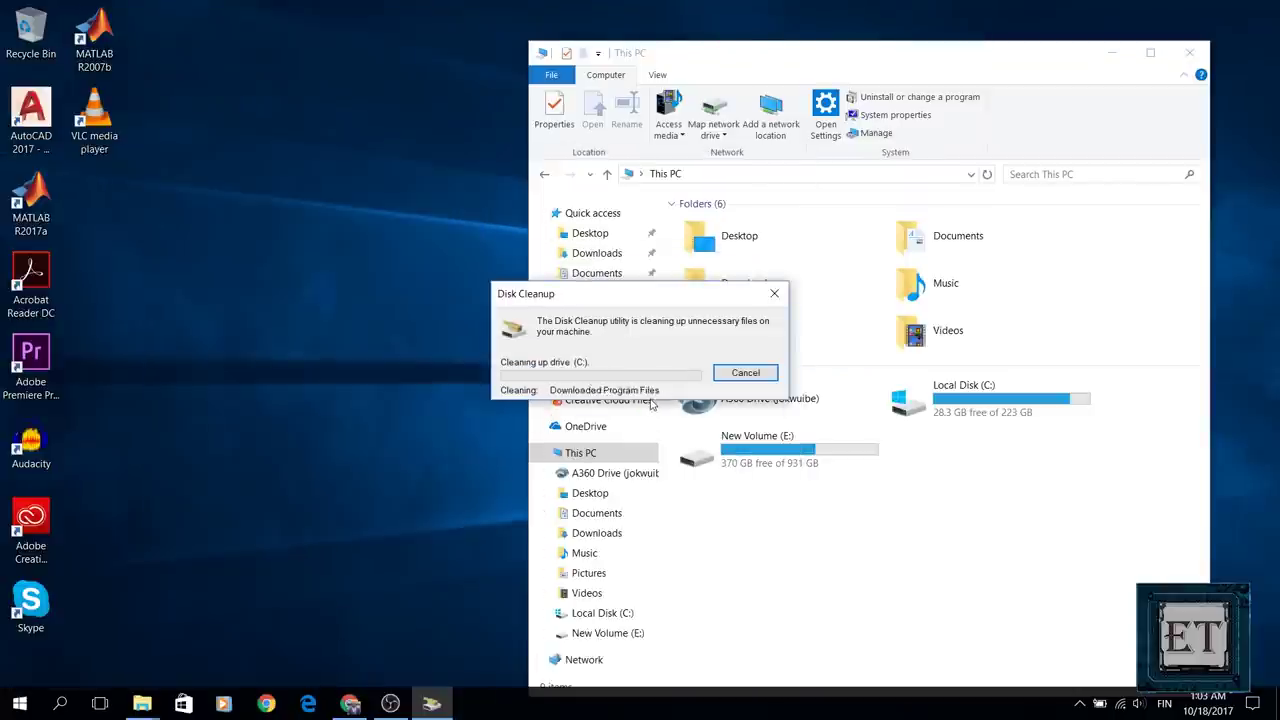
right_click(870, 355)
left_click(905, 423)
Step: Run Disk Cleanup once more with Temporary files checked, clearing about 3.99 GB
right_click(708, 424)
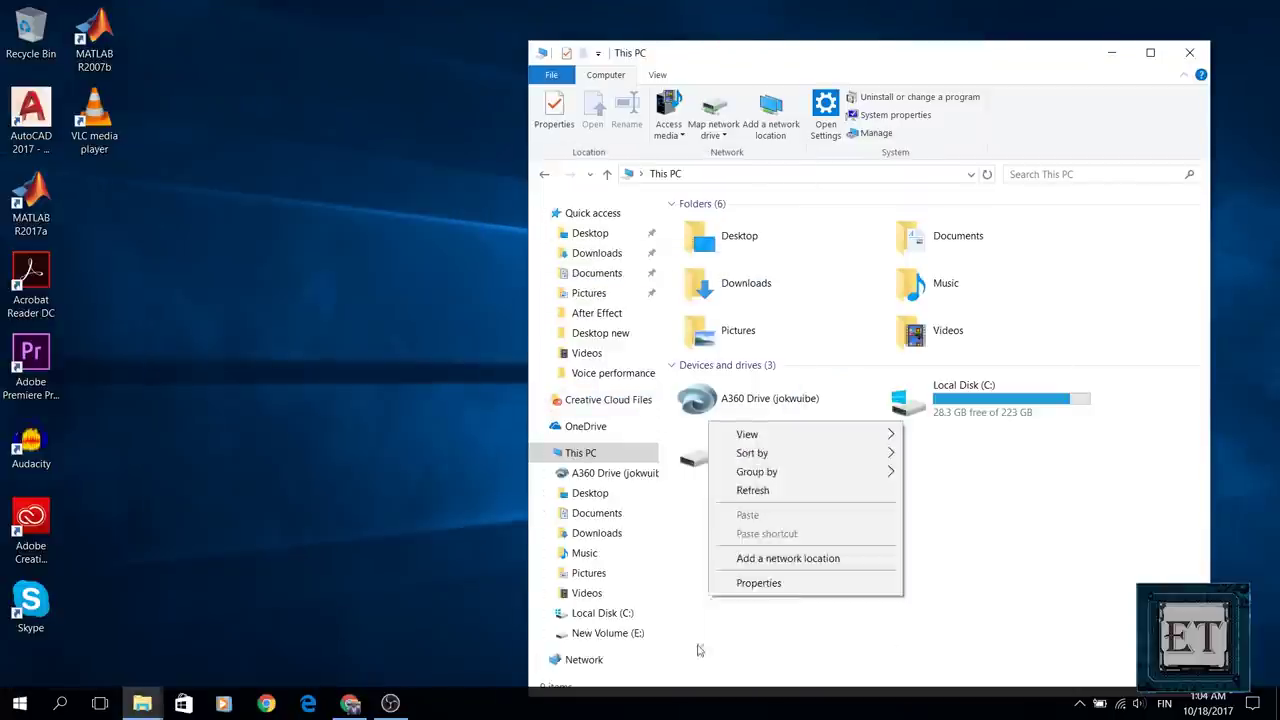
left_click(752, 490)
key("super")
type("dis")
key("Return")
key("Return")
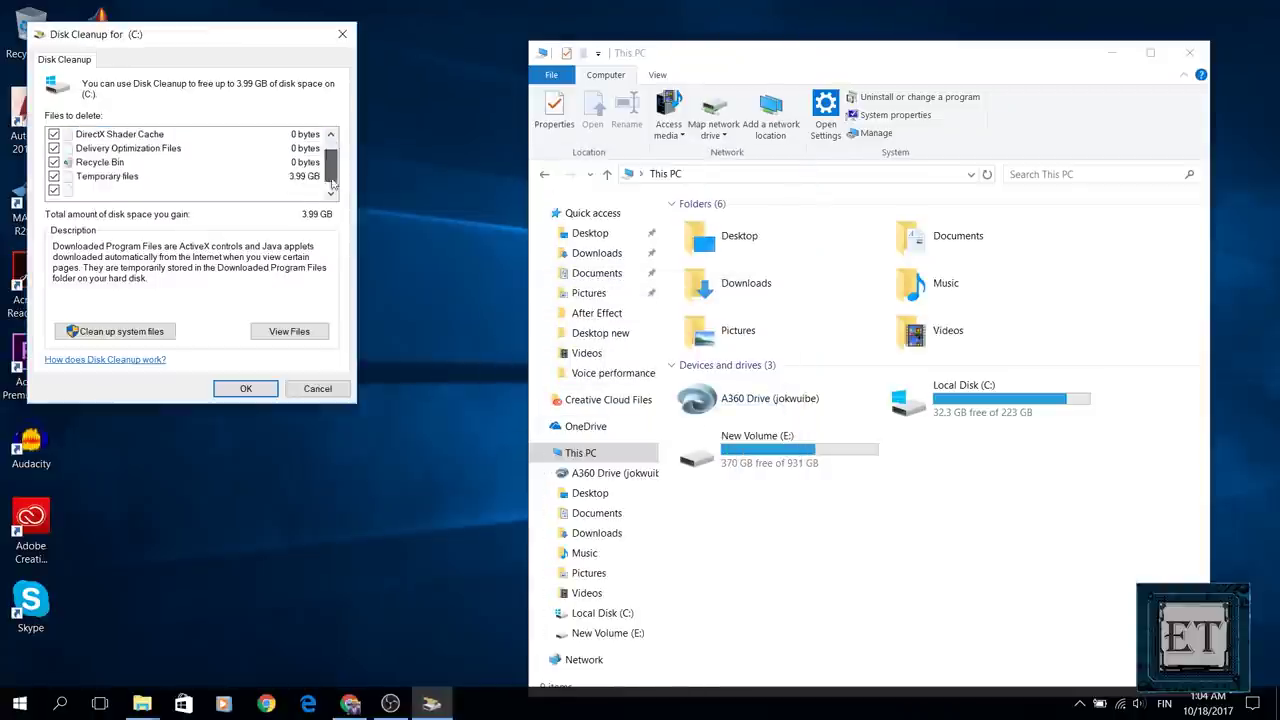
left_click(300, 176)
left_click(245, 388)
left_click(664, 362)
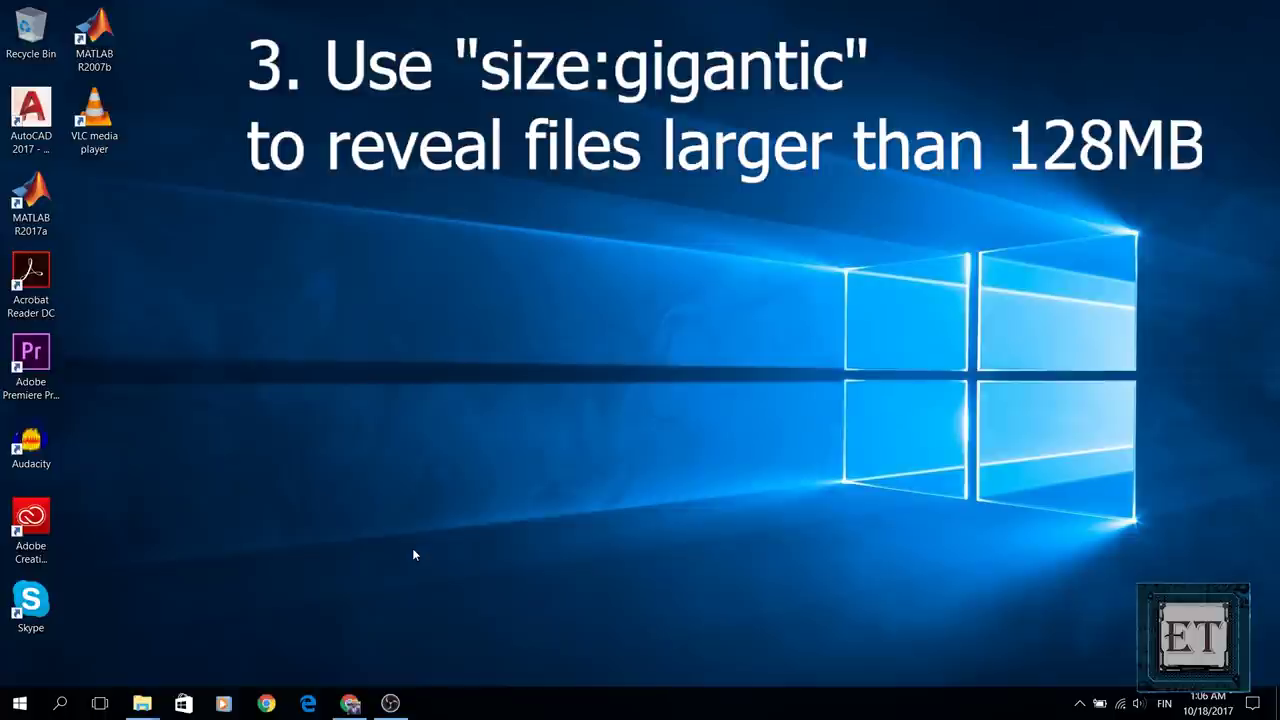
Step: Search Local Disk (C:) for size:gigantic, listing 60 files larger than 128 MB
key("super+e")
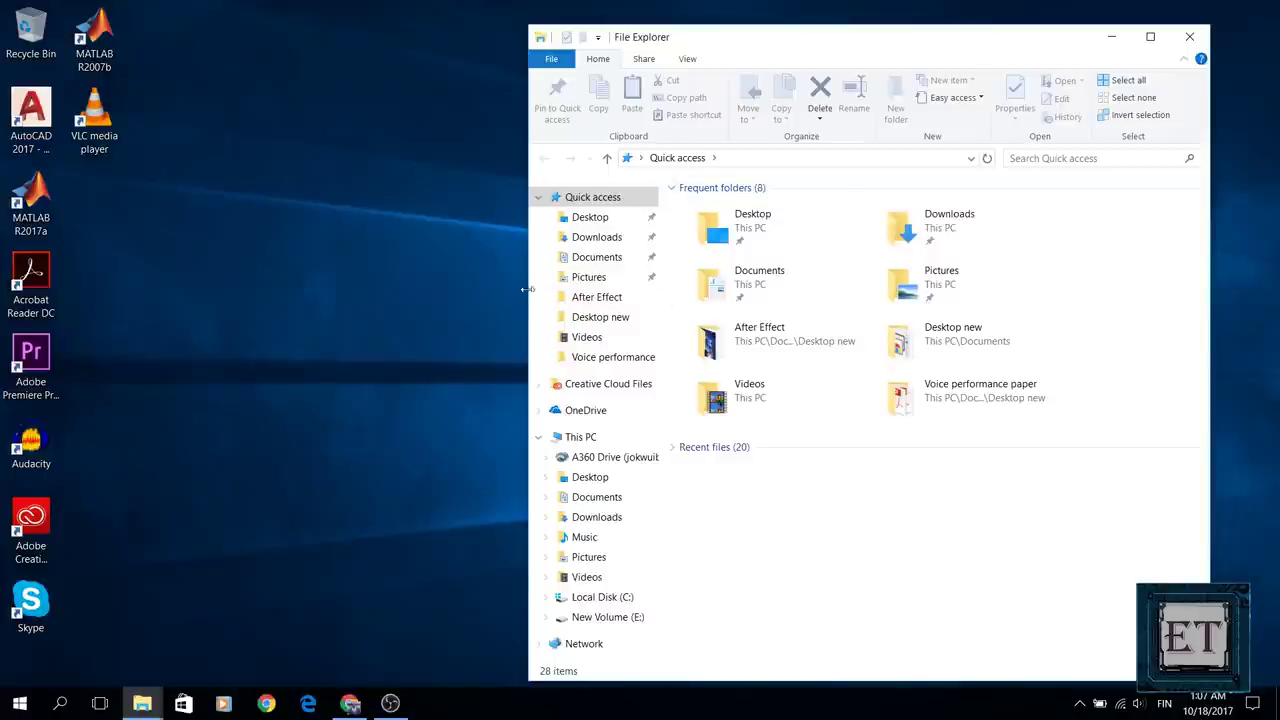
left_click(582, 436)
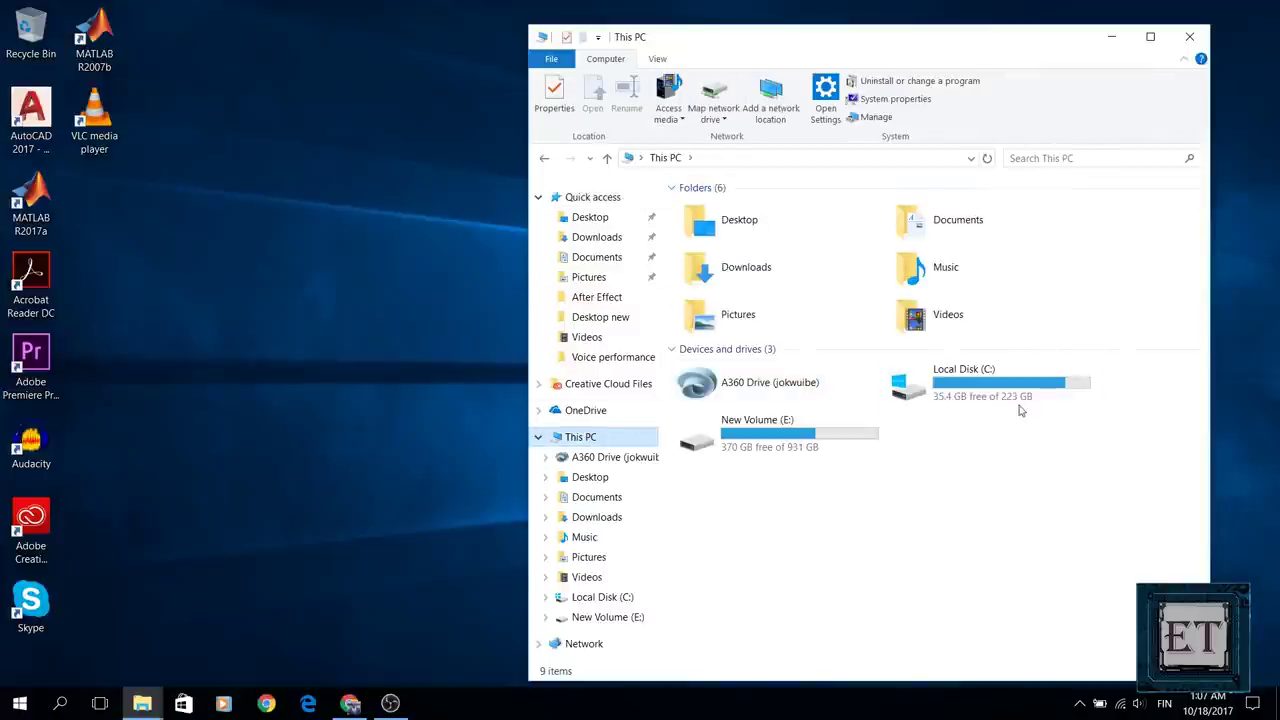
left_click(1020, 400)
double_click(1020, 400)
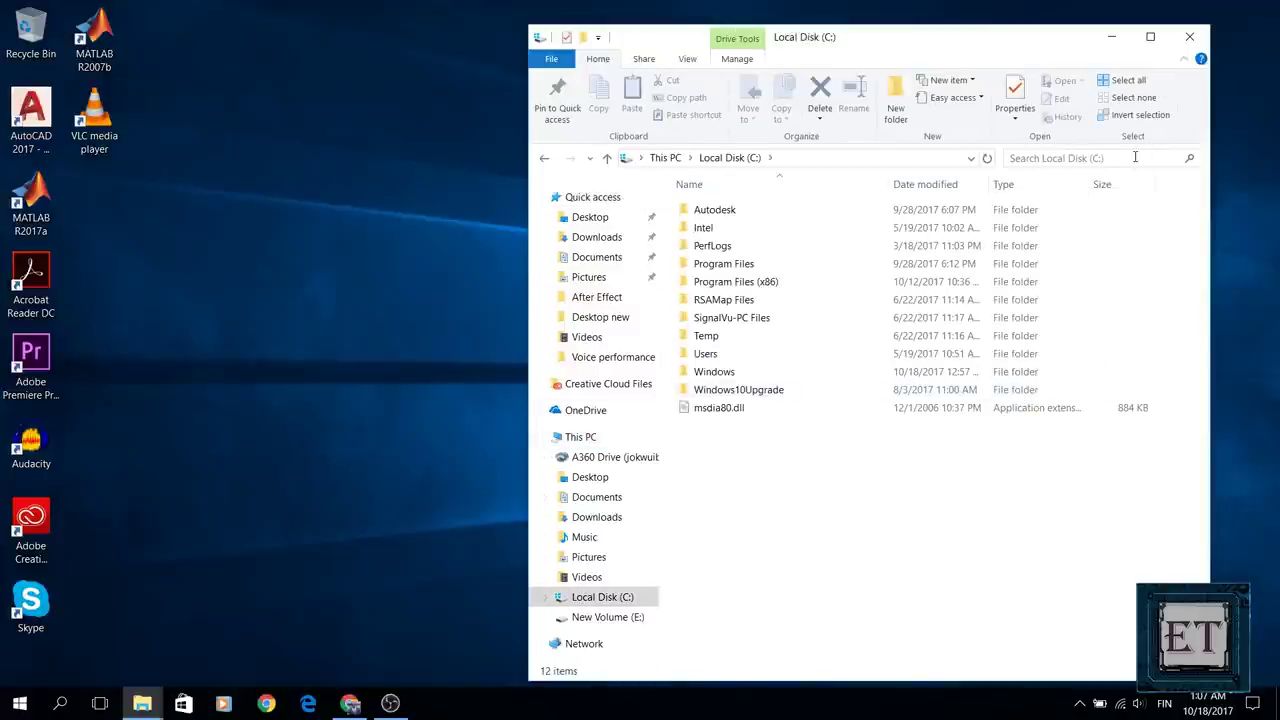
left_click(1135, 157)
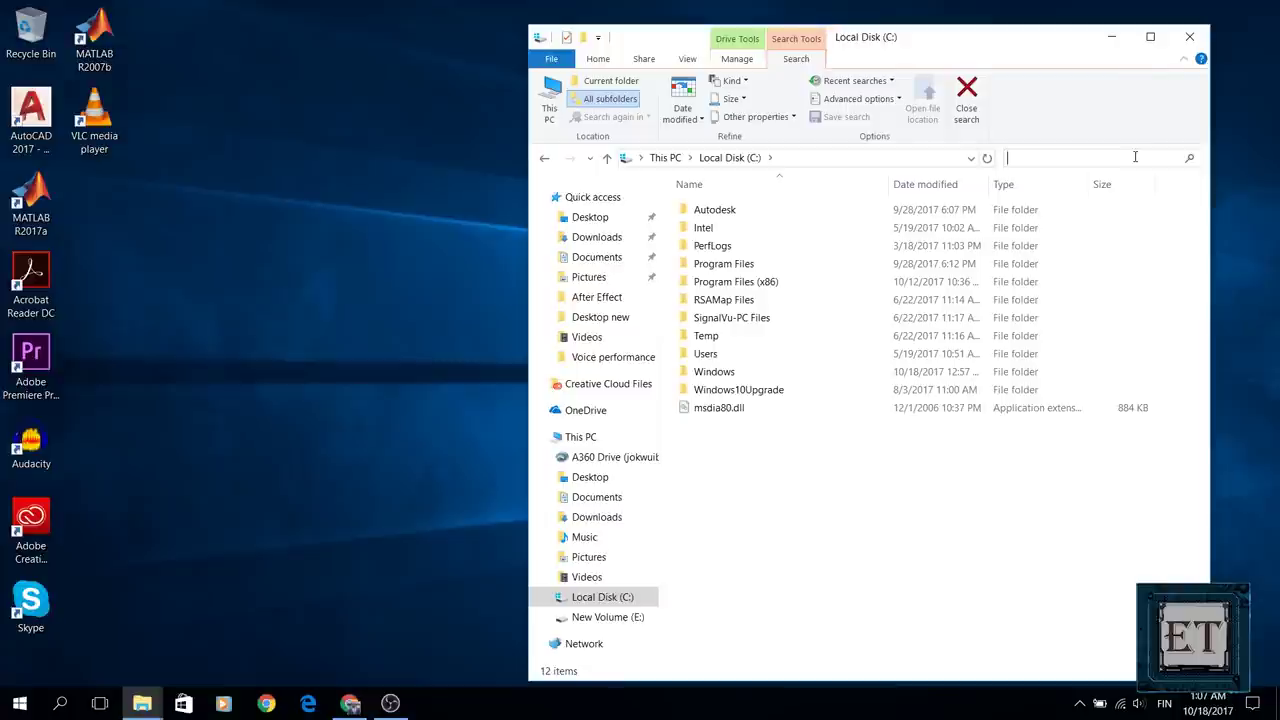
type("size:gigantic")
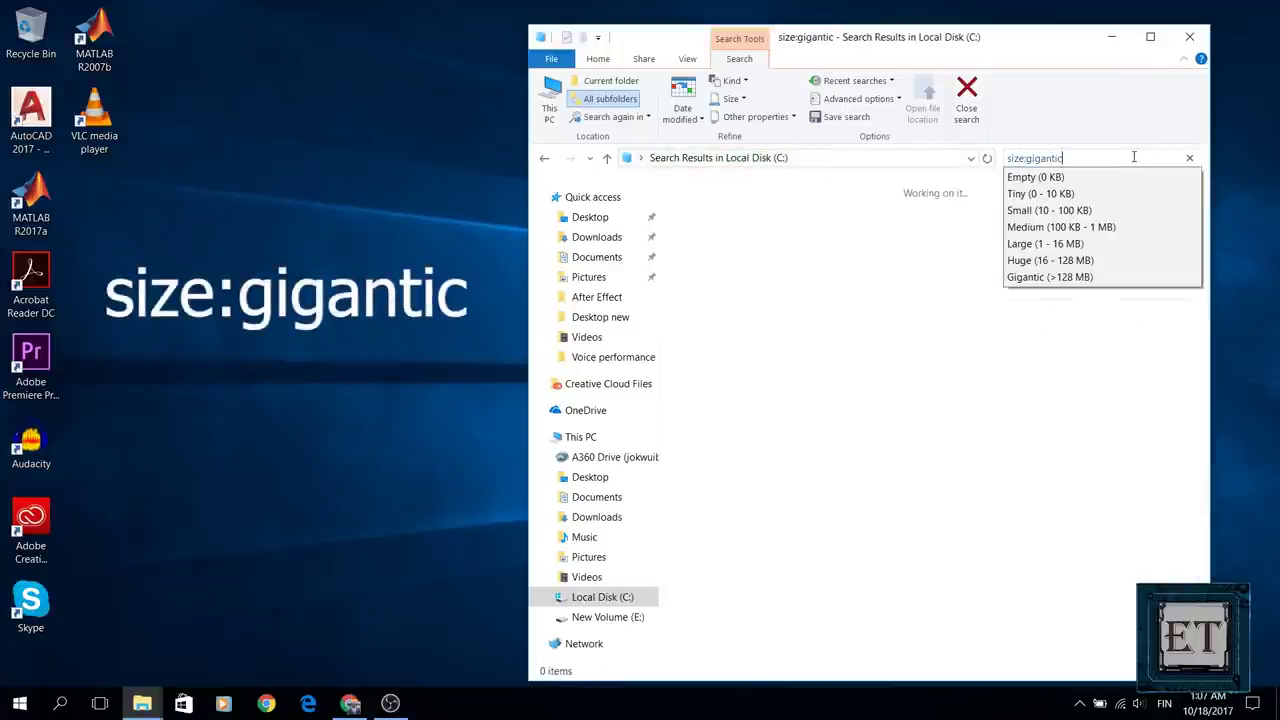
key("Return")
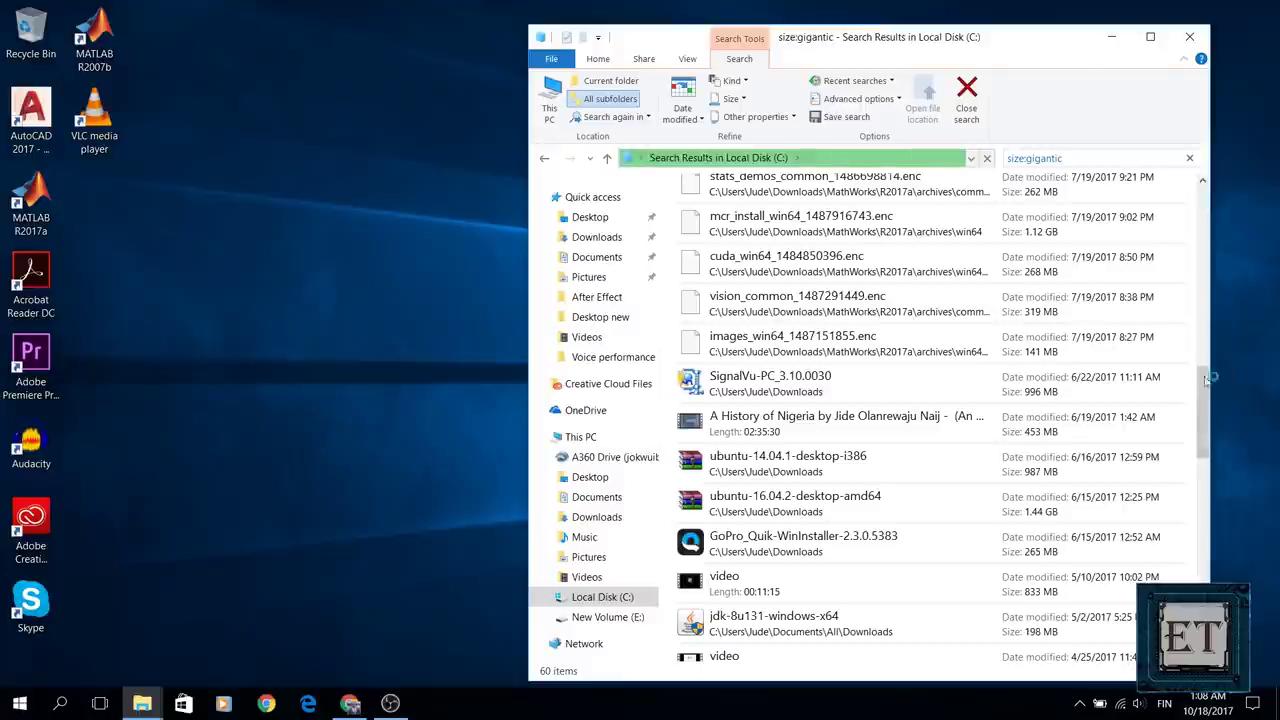
Step: Select ubuntu-14.04.1-desktop-i386 and ubuntu-16.04.2-desktop-amd64 in the results and delete them
scroll(1205, 400, "down", 1)
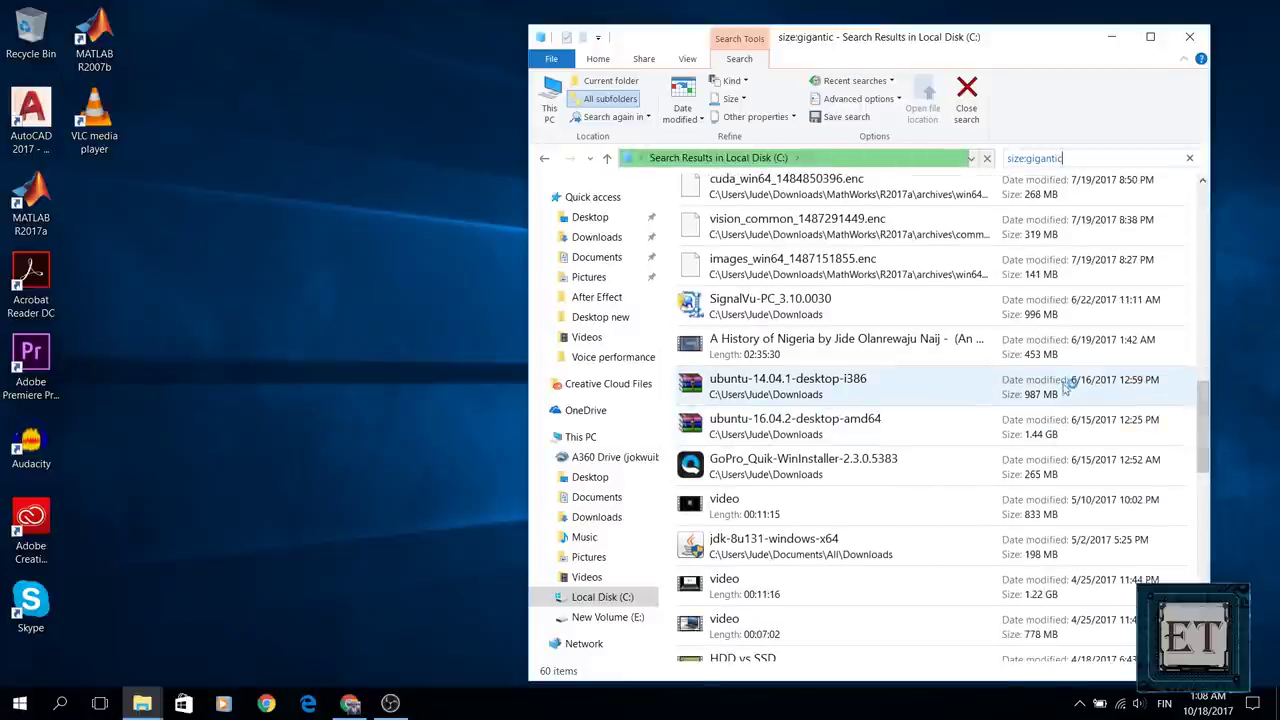
scroll(1205, 415, "down", 1)
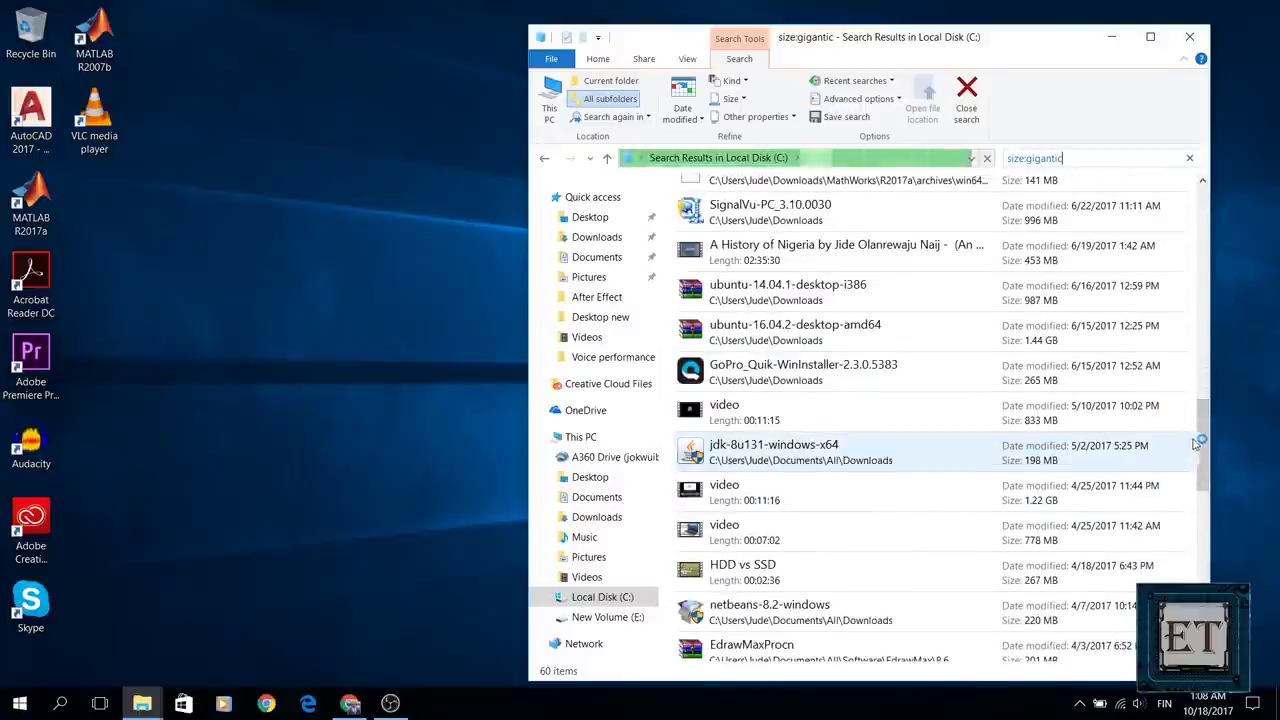
scroll(1195, 348, "up", 3)
left_click_drag(1196, 348, 1212, 210)
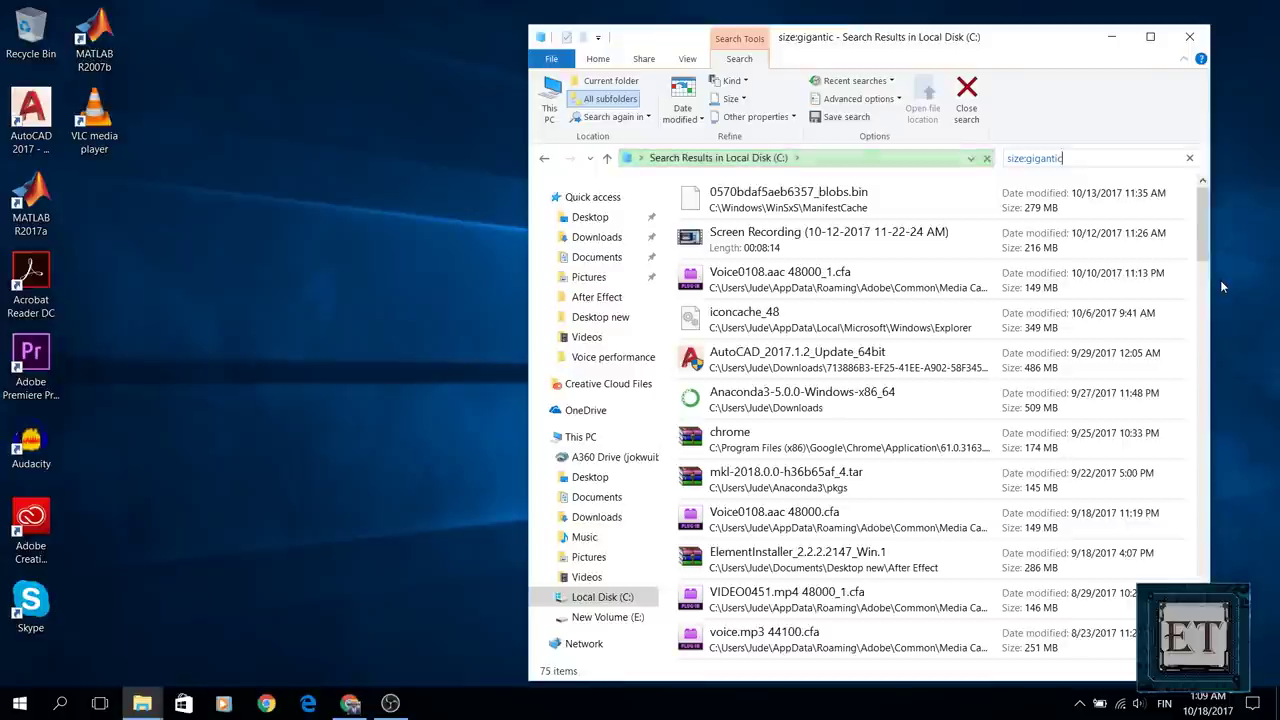
left_click_drag(1201, 230, 1205, 620)
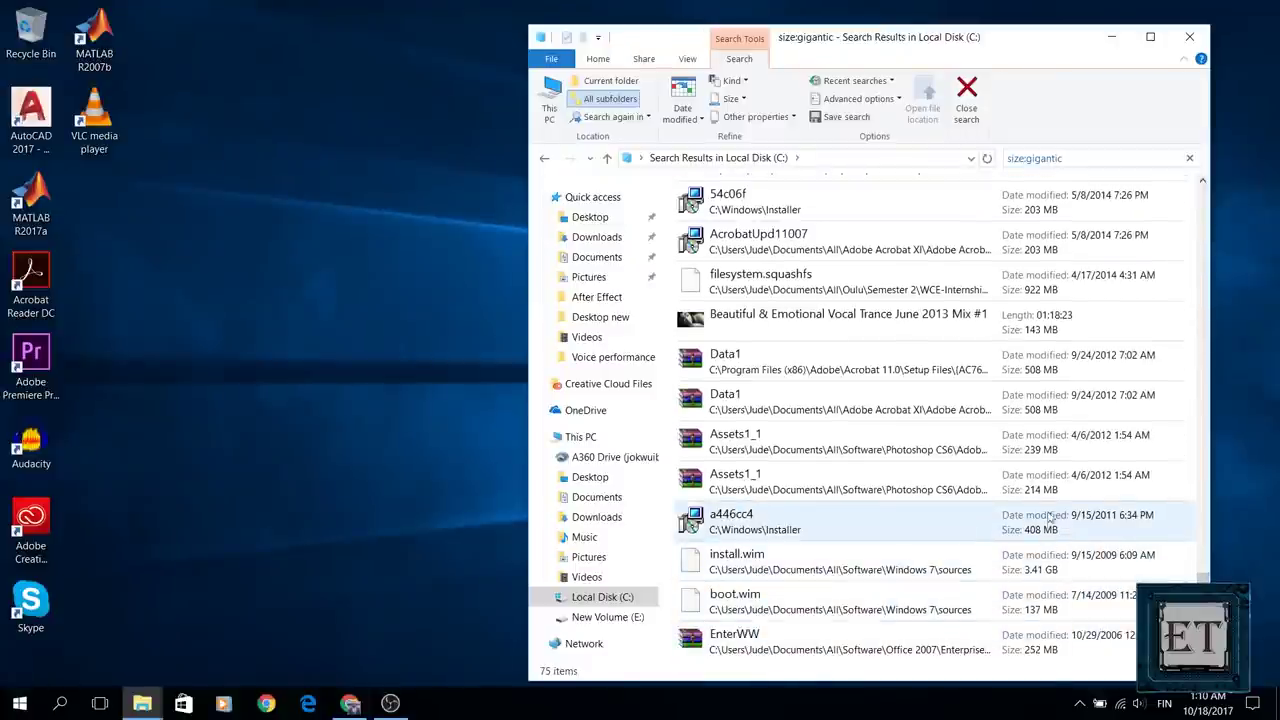
left_click_drag(1203, 575, 1200, 200)
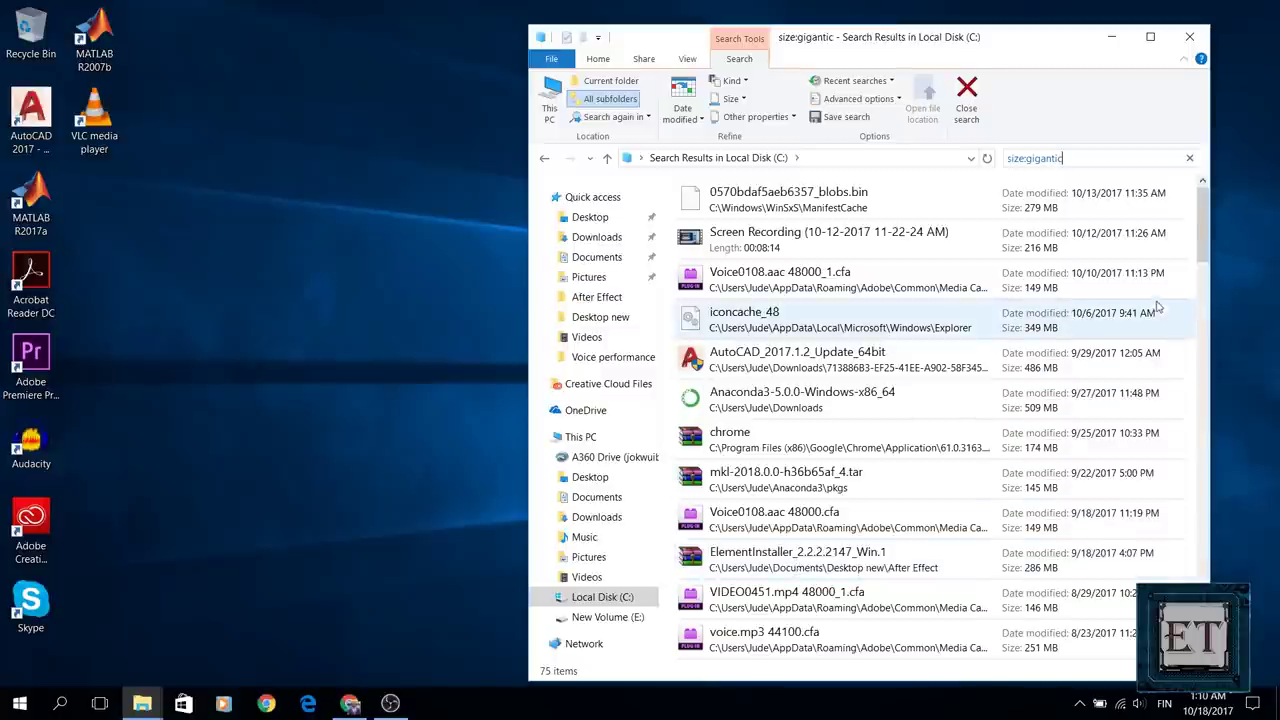
left_click_drag(1196, 231, 1197, 388)
left_click(802, 470)
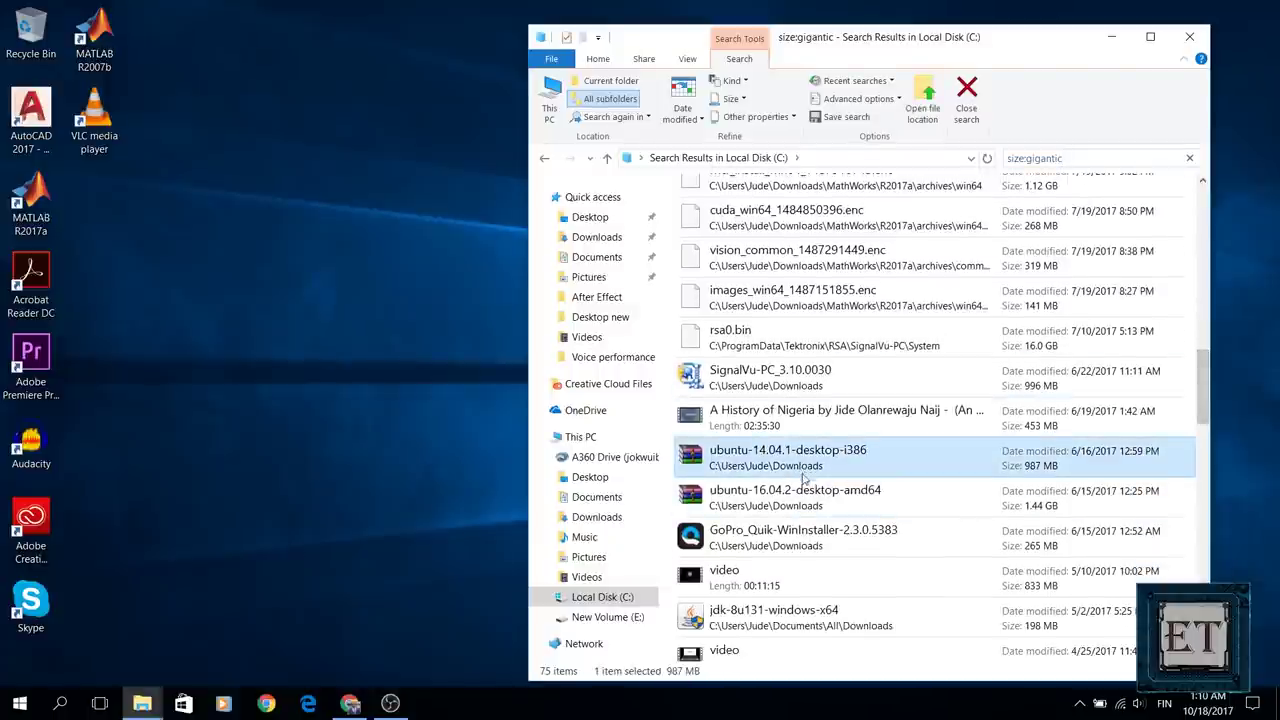
left_click(810, 492, "ctrl")
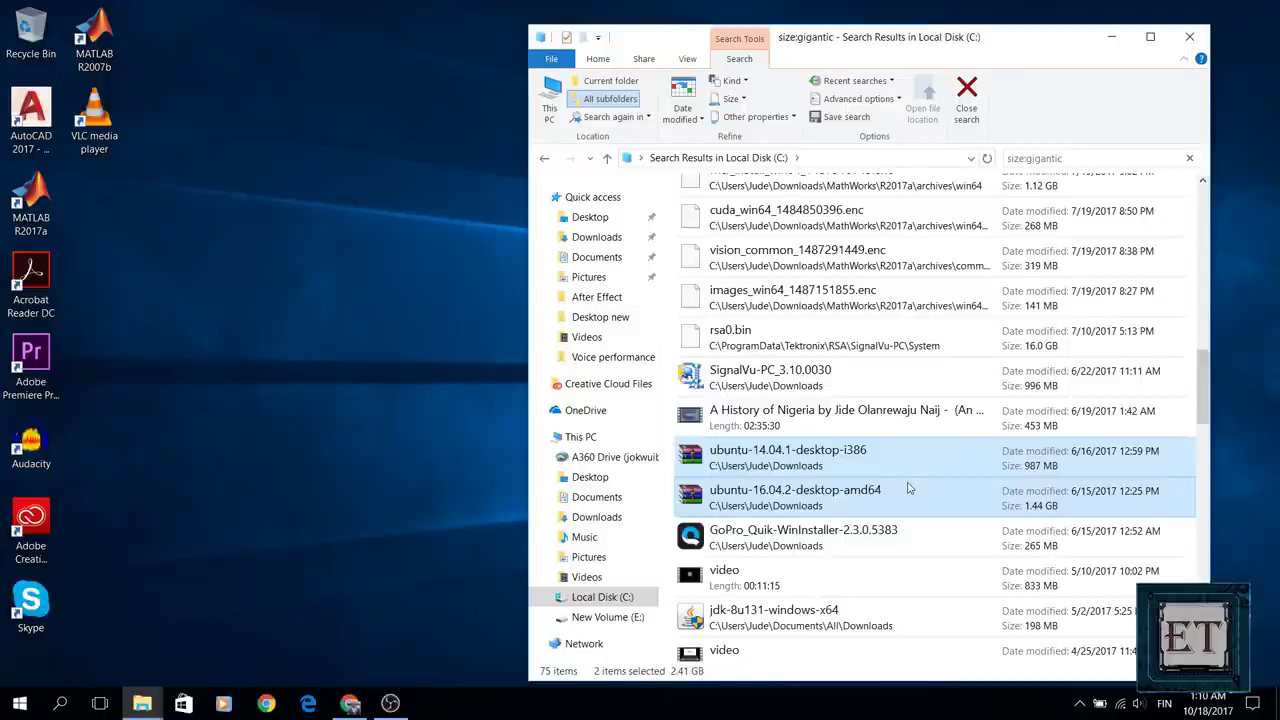
scroll(908, 487, "down", 3)
key("Delete")
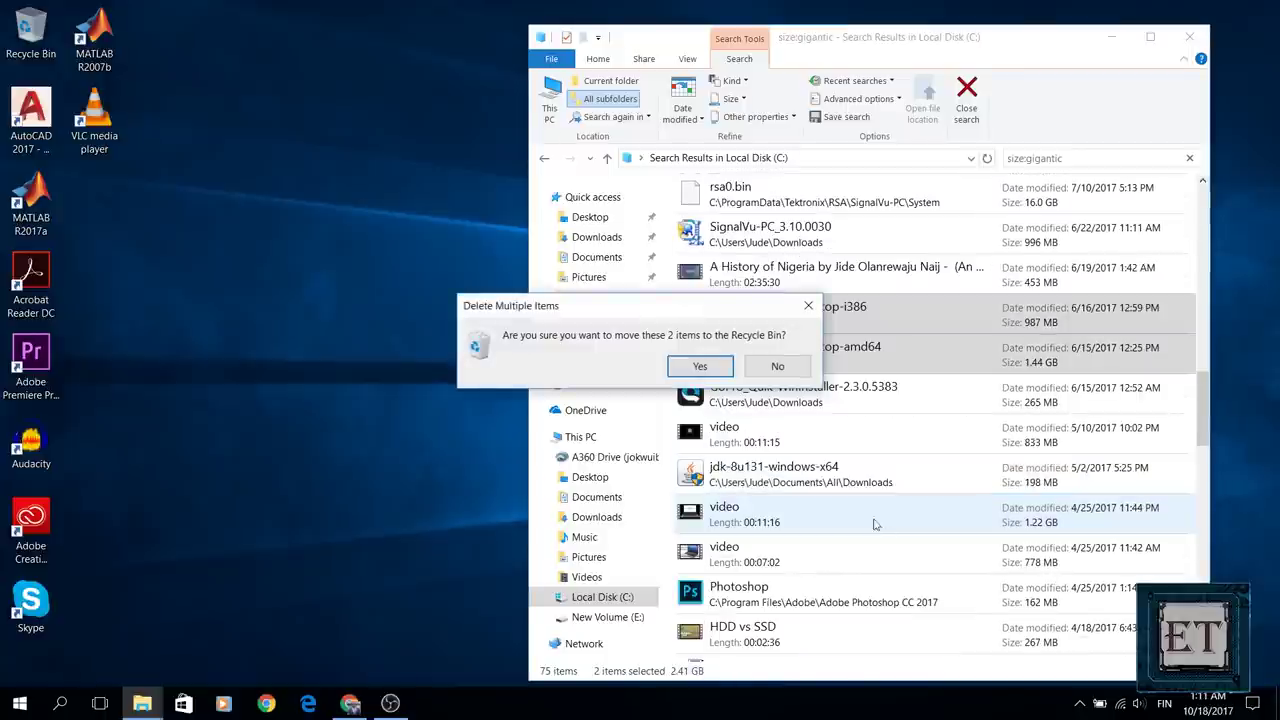
Step: Move both Ubuntu images to the Recycle Bin, empty it, and close the window
left_click(699, 367)
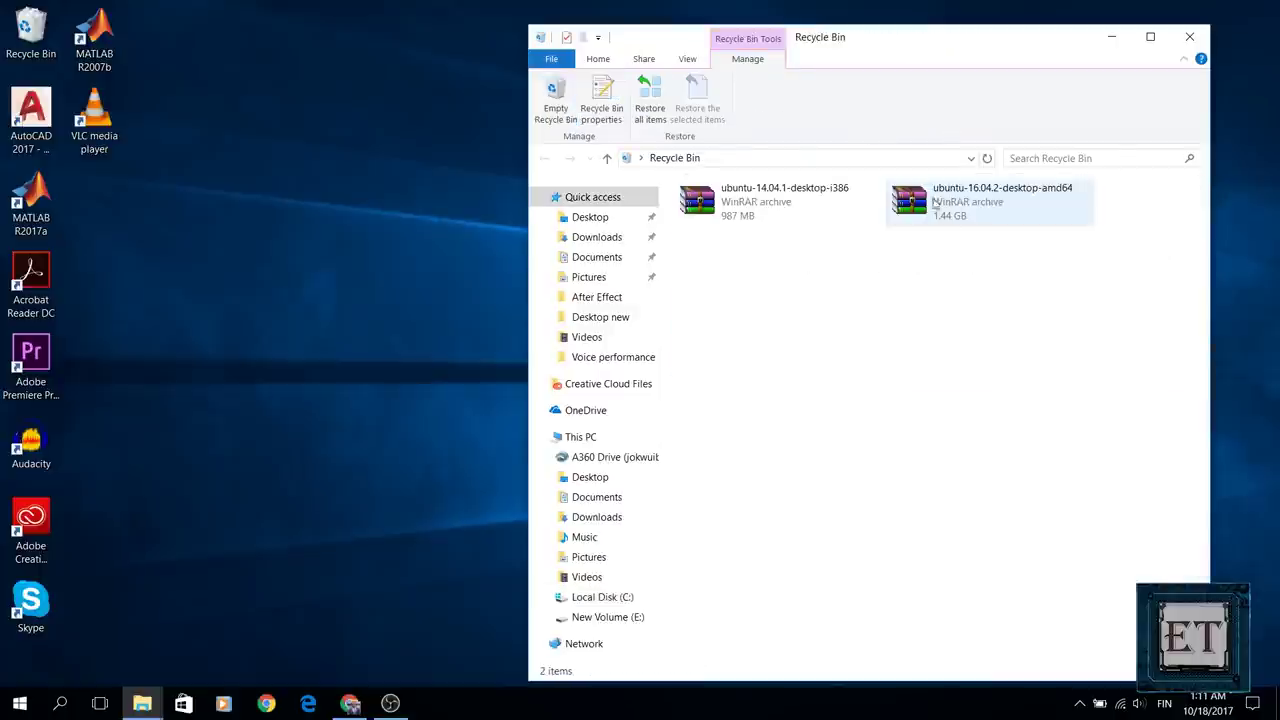
left_click(559, 110)
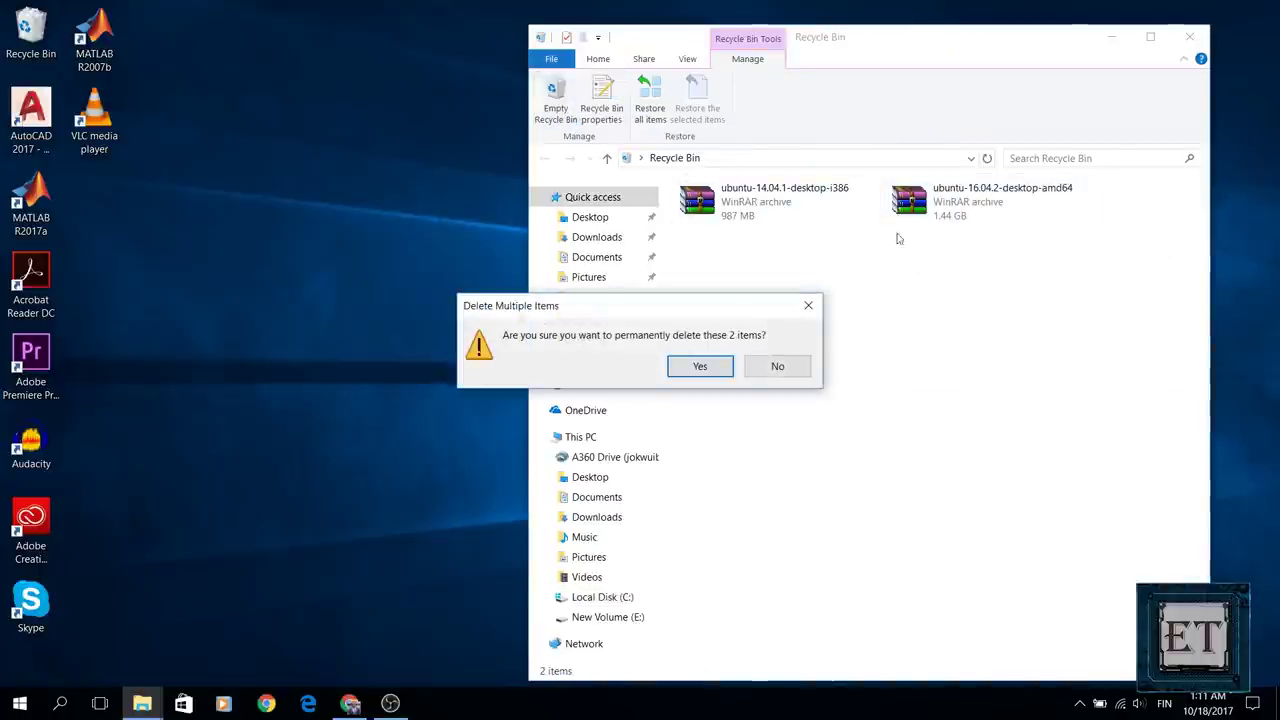
left_click(705, 366)
left_click(1189, 37)
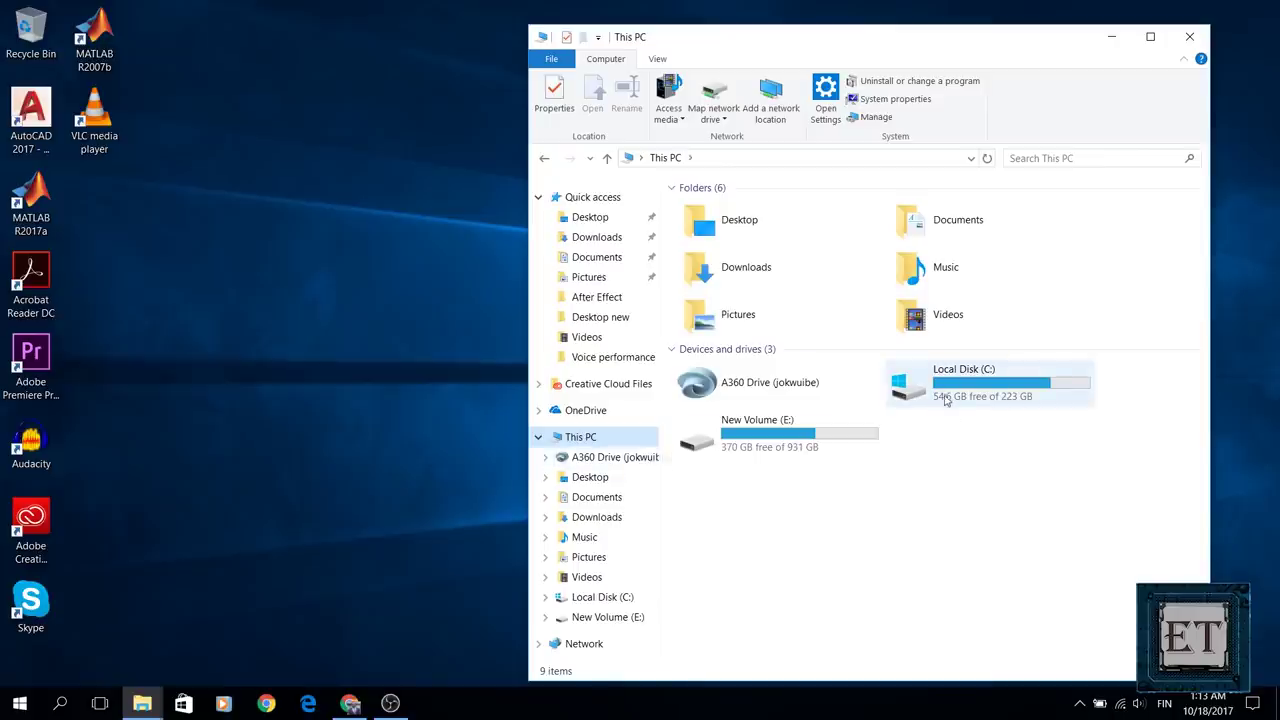
mouse_move(963, 399)
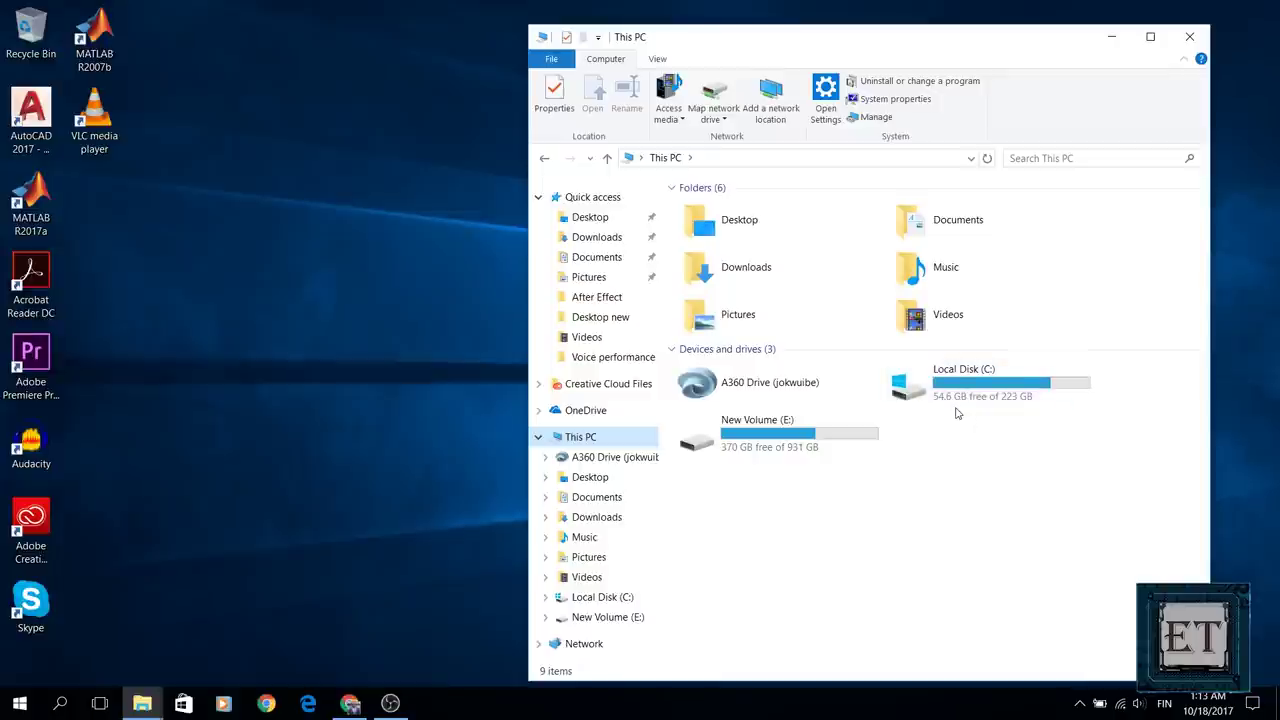
left_click(965, 469)
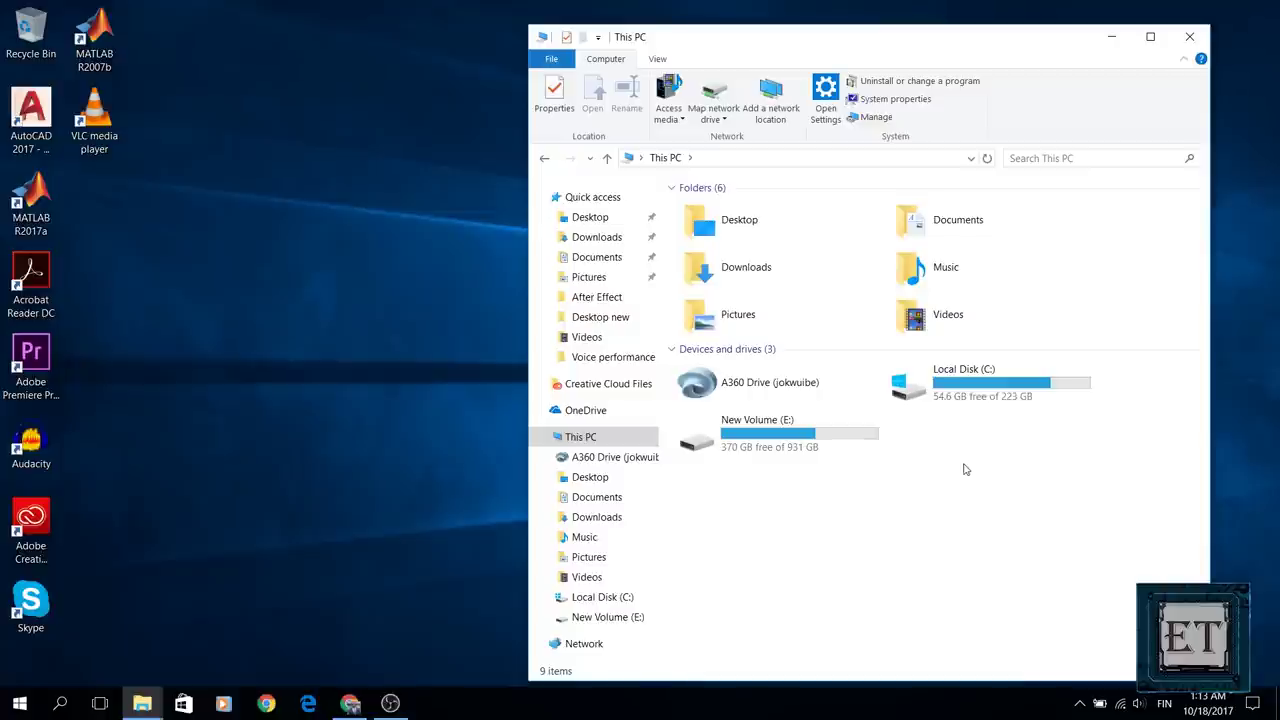